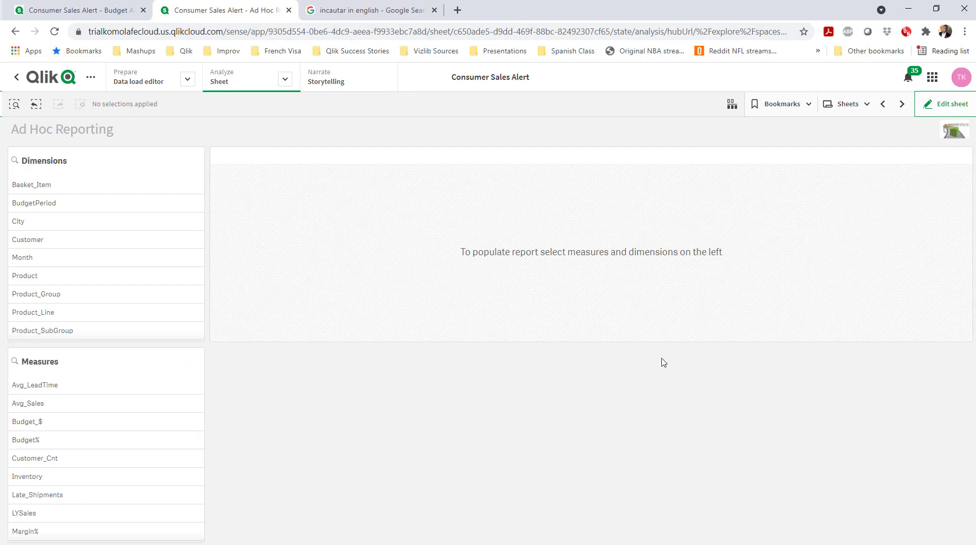
# - Open the KPI Dashboard sheet and filter by Deli and the segment next to it in the Margin % by Product Sub Group chart
pyautogui.click(883, 104)
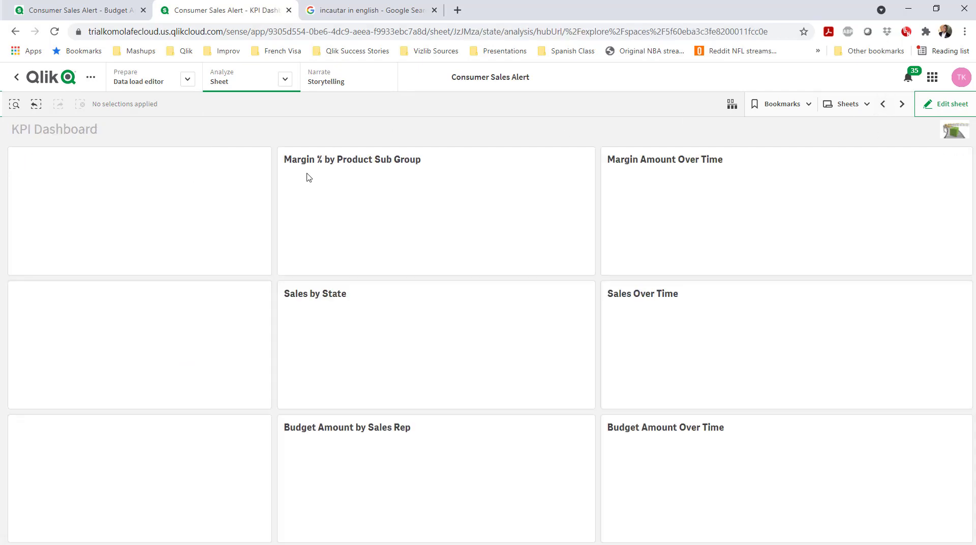
pyautogui.click(450, 253)
pyautogui.click(466, 233)
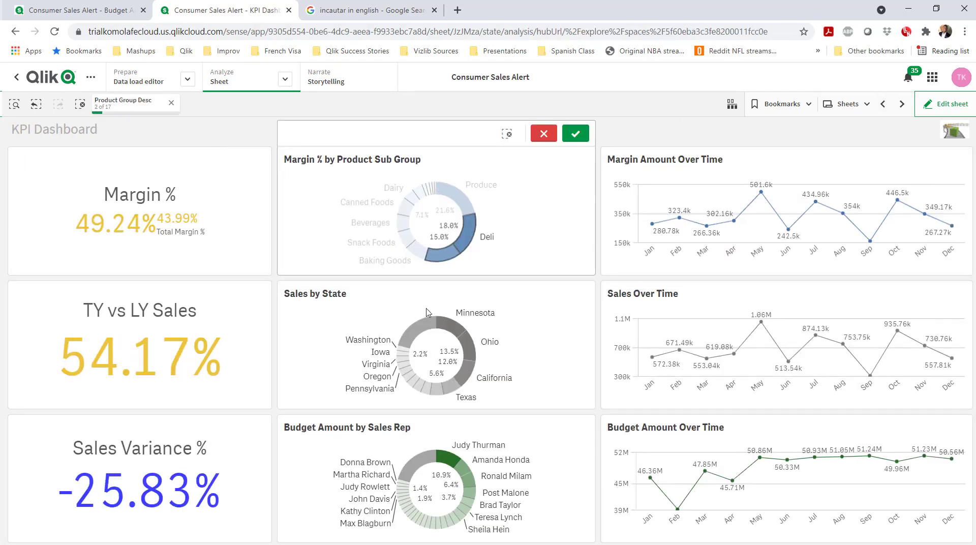
pyautogui.click(573, 136)
# - Filter the dashboard by a group of states in the Sales by State chart and return to the Ad Hoc Reporting sheet
pyautogui.click(449, 398)
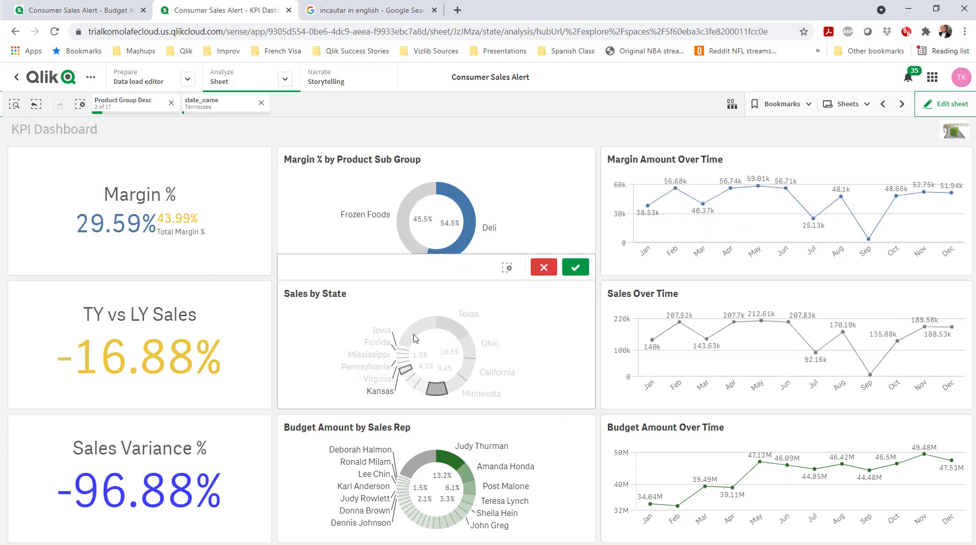
pyautogui.click(829, 130)
pyautogui.click(902, 104)
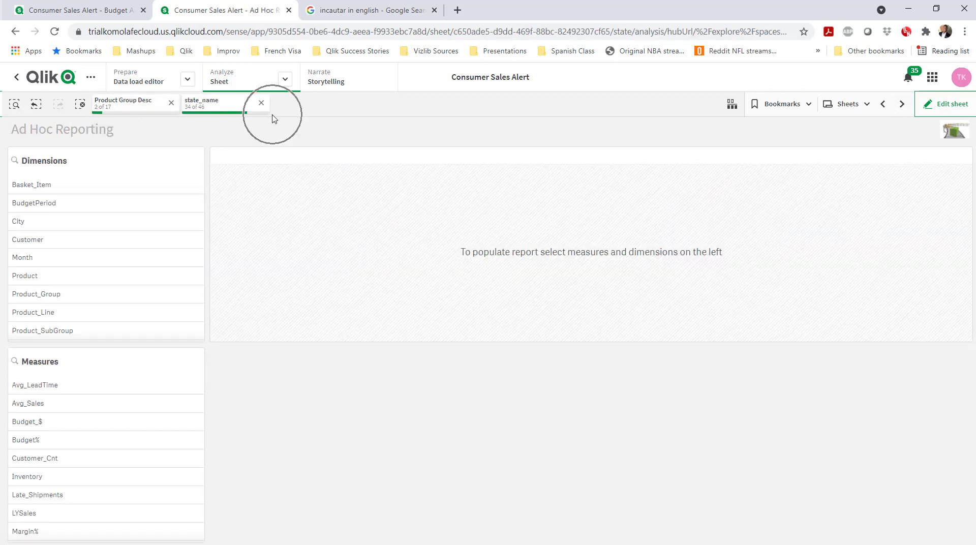
# - Build an ad hoc table from the City, Month and Customer dimensions and the Avg_Sales and Inventory measures
pyautogui.click(37, 224)
pyautogui.click(49, 259)
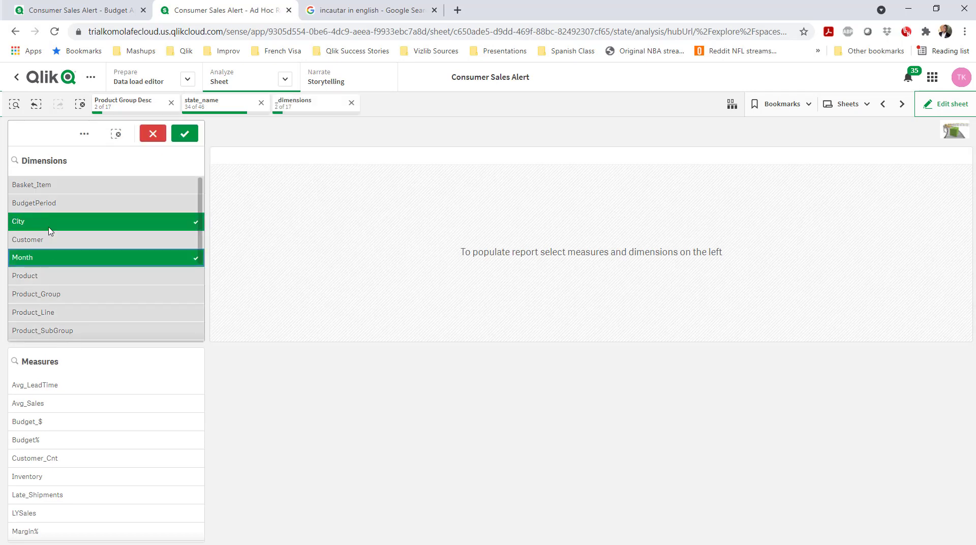
pyautogui.click(49, 403)
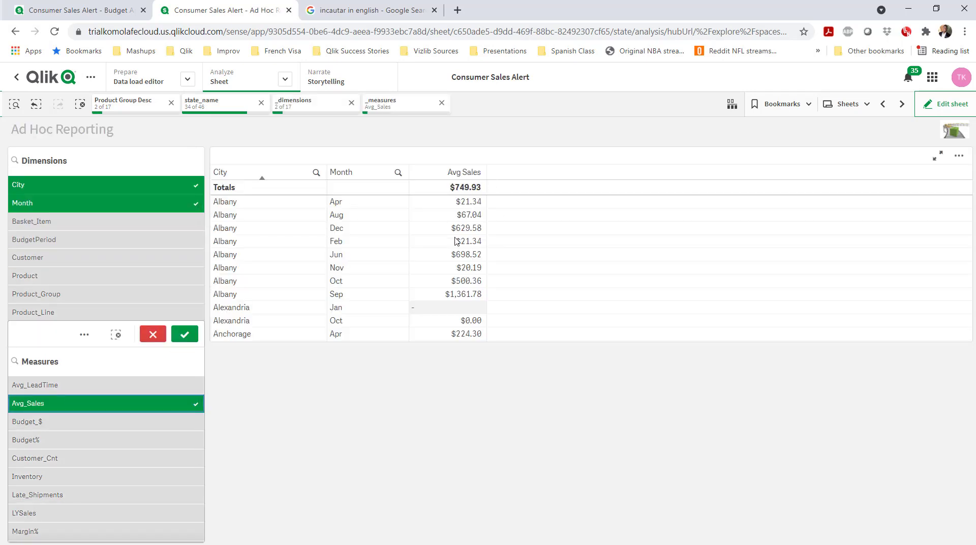
pyautogui.click(67, 478)
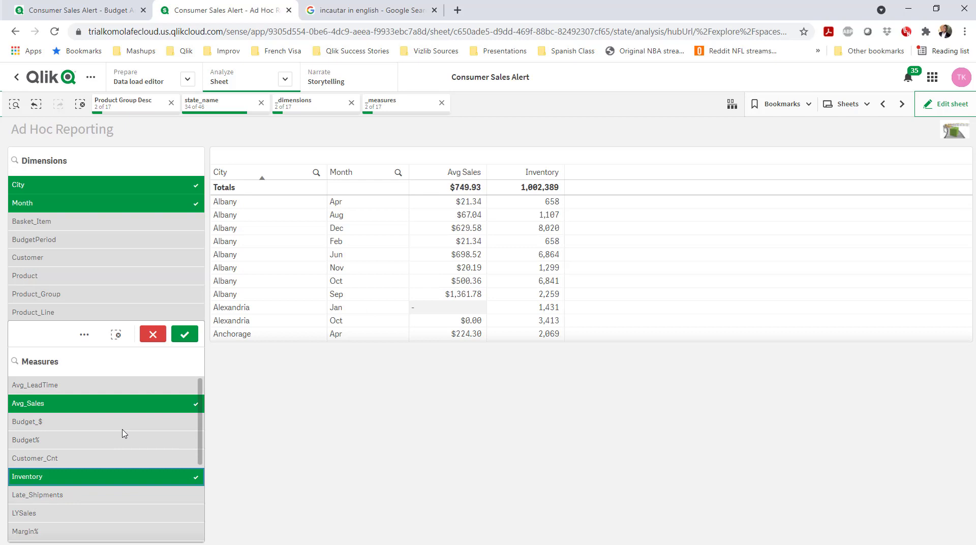
pyautogui.click(60, 260)
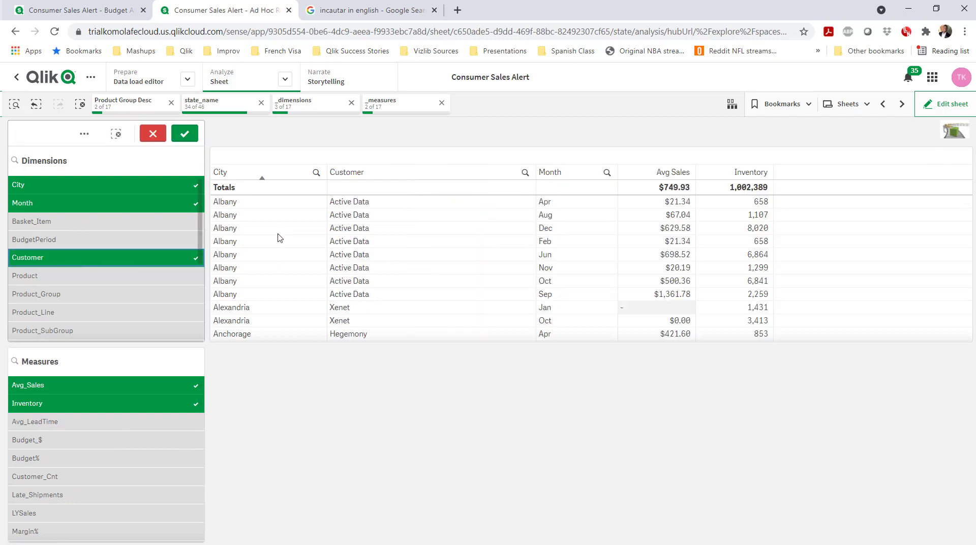
# - Look at the data download option for the ad hoc table and close it without downloading
pyautogui.rightClick(630, 215)
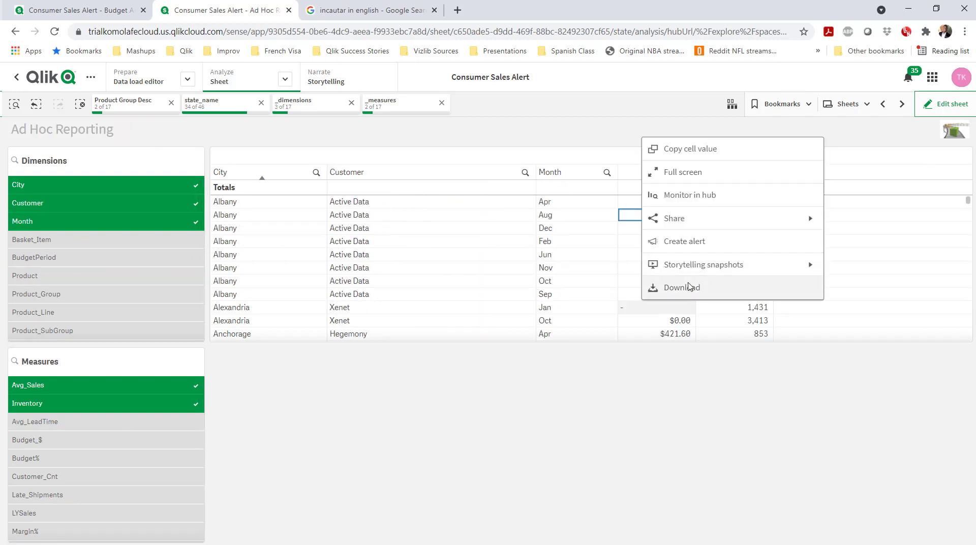
pyautogui.click(672, 288)
pyautogui.click(572, 177)
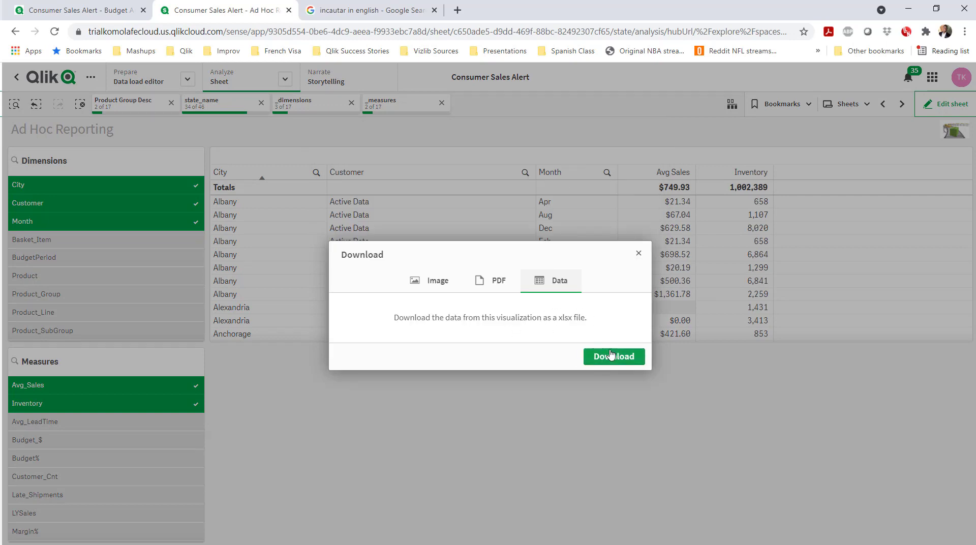
pyautogui.click(638, 254)
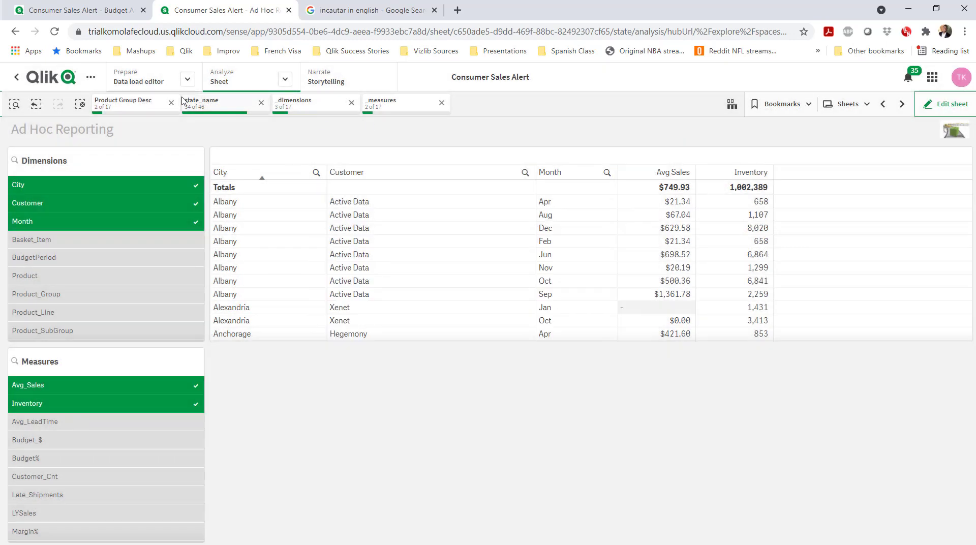
# - Add the Product_Group dimension to the ad hoc table and clear all selections in the app
pyautogui.click(93, 299)
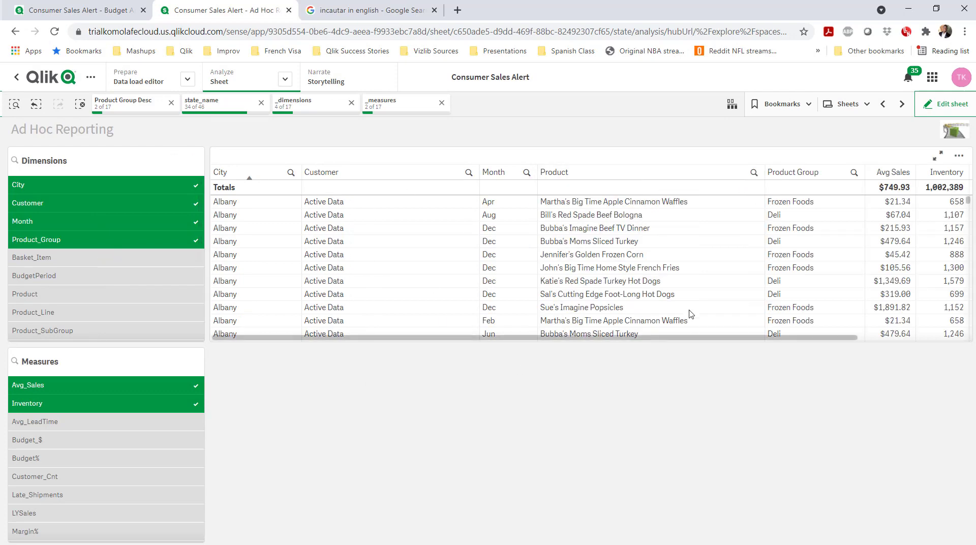
pyautogui.click(81, 104)
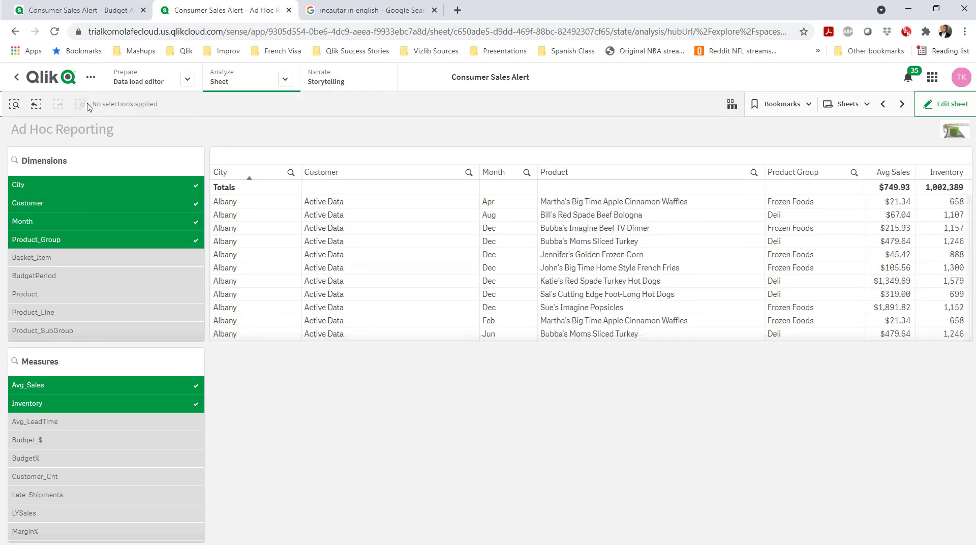
# - In the data load editor, copy the _Dimensions inline table from the AdHoc Reporting section into the AdHoc Reporting Test section
pyautogui.click(188, 79)
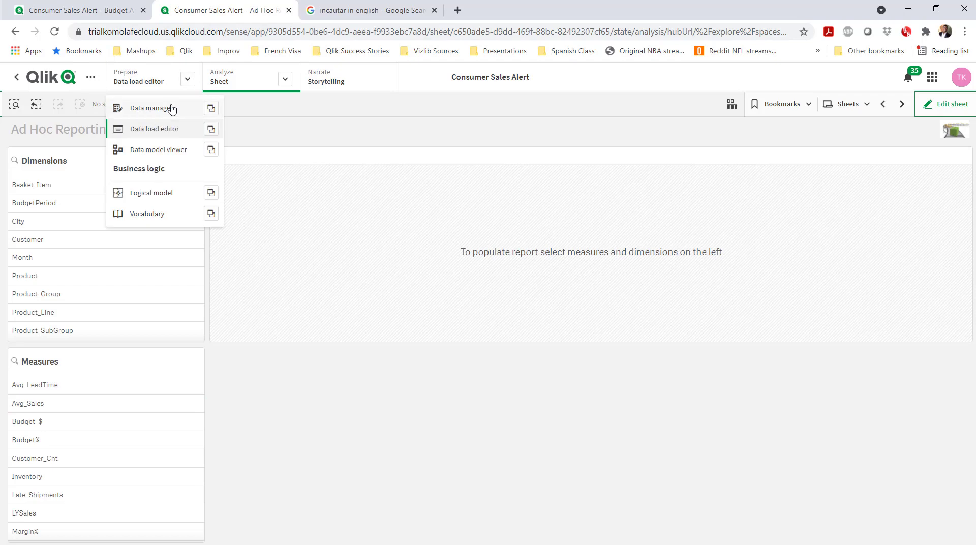
pyautogui.click(163, 128)
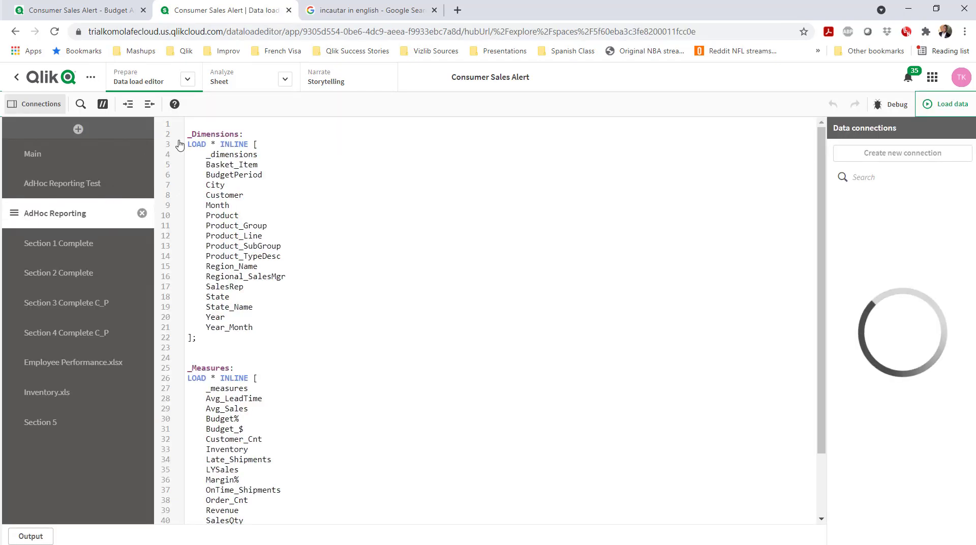
pyautogui.moveTo(181, 134); pyautogui.dragTo(263, 509)
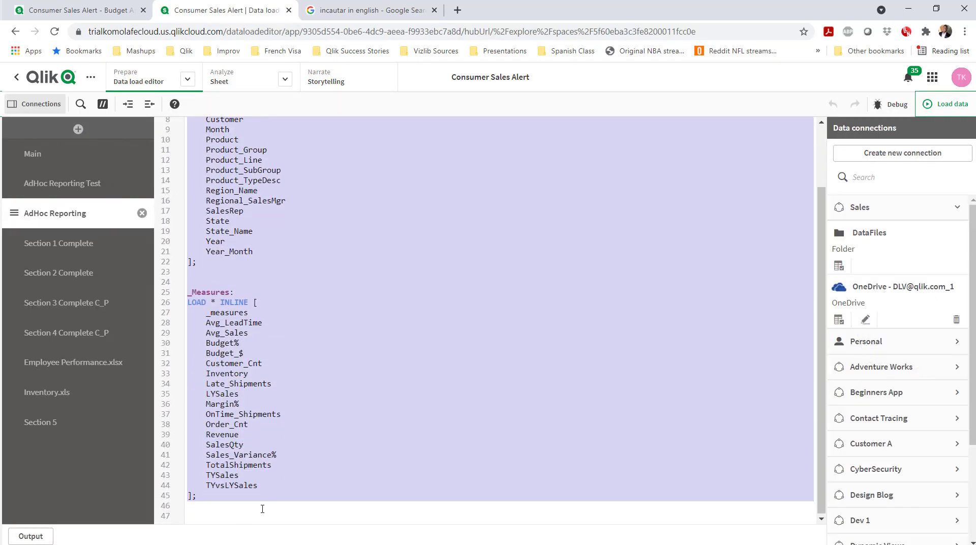
pyautogui.click(279, 455)
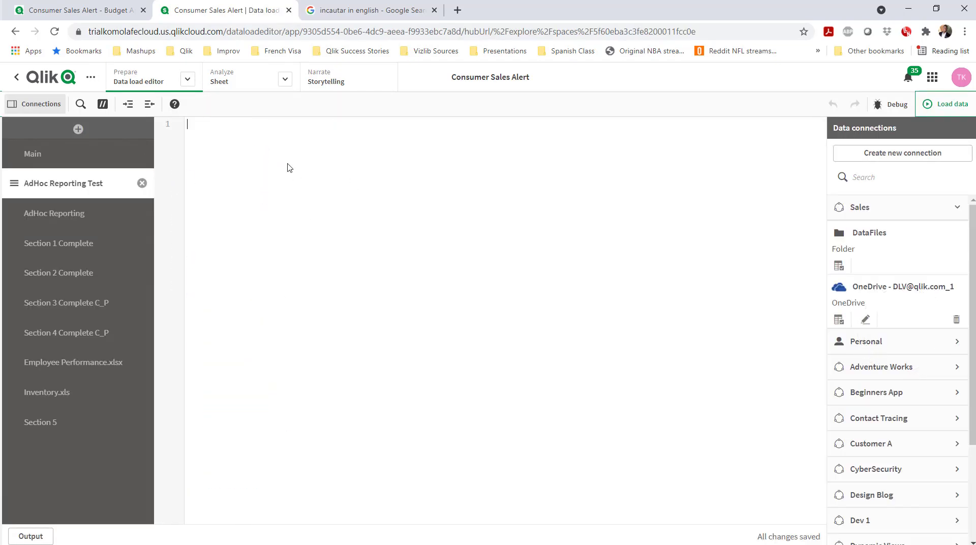
pyautogui.write('_Dimensions: LOAD * INLINE [     _dimensions     Basket_Item     BudgetPeriod     City     Customer     Month     Product     Product_Group     Product_Line     Product_SubGroup     Product_TypeDesc     Region_Name     Regional_SalesMgr     SalesRep     State     State_Name     Year     Year_Month ];')
# - Delete the entries Month through Year_Month from the pasted _Dimensions list
pyautogui.moveTo(277, 318); pyautogui.dragTo(201, 198)
pyautogui.click(303, 275)
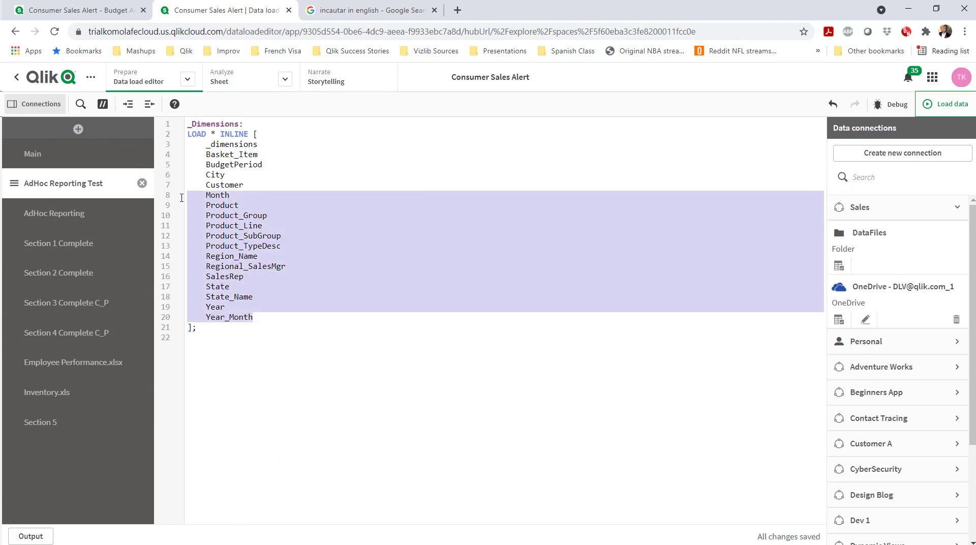
pyautogui.press('Delete')
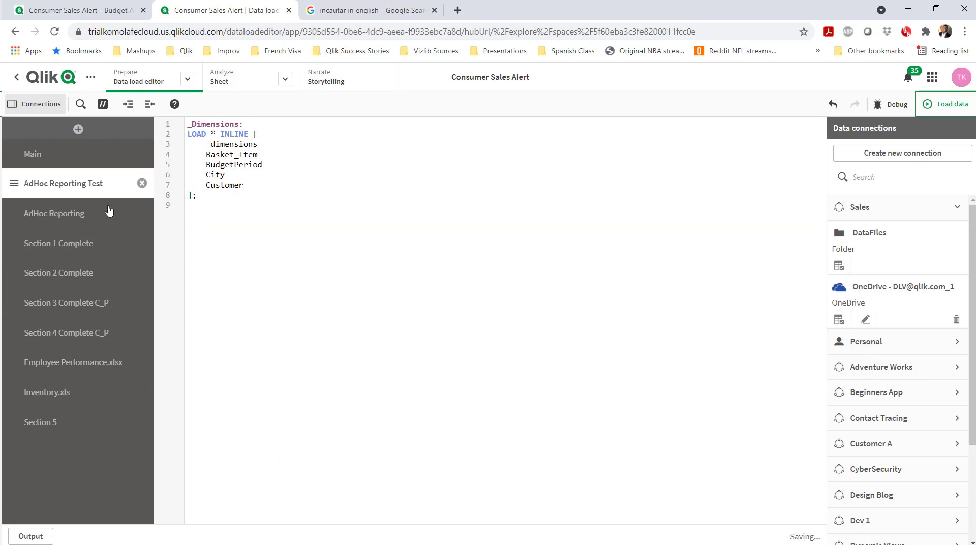
# - Copy the _Measures inline table from AdHoc Reporting below the test section's _Dimensions table, keeping only Avg_LeadTime, Avg_Sales and Customer_Cnt
pyautogui.click(108, 212)
pyautogui.moveTo(213, 496); pyautogui.dragTo(173, 320)
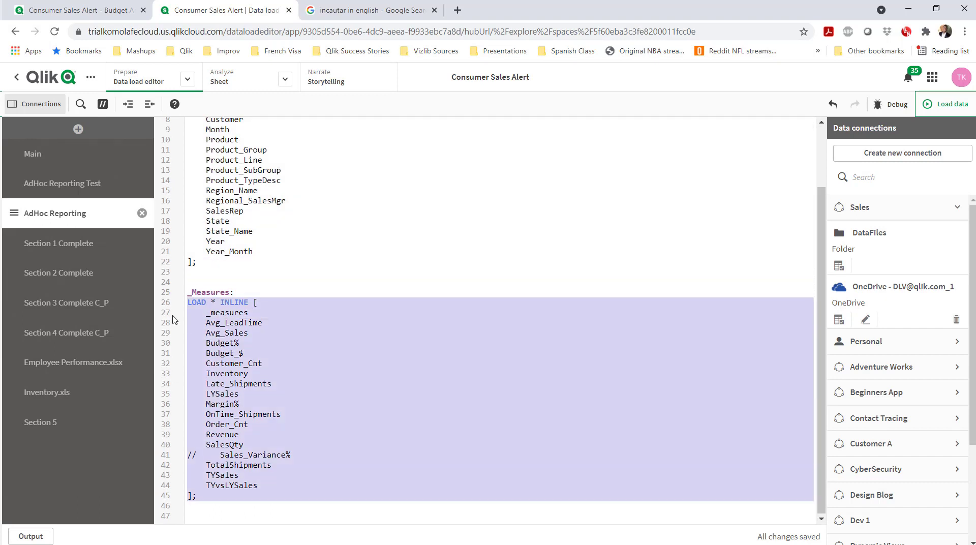
pyautogui.moveTo(224, 513); pyautogui.dragTo(173, 293)
pyautogui.click(89, 197)
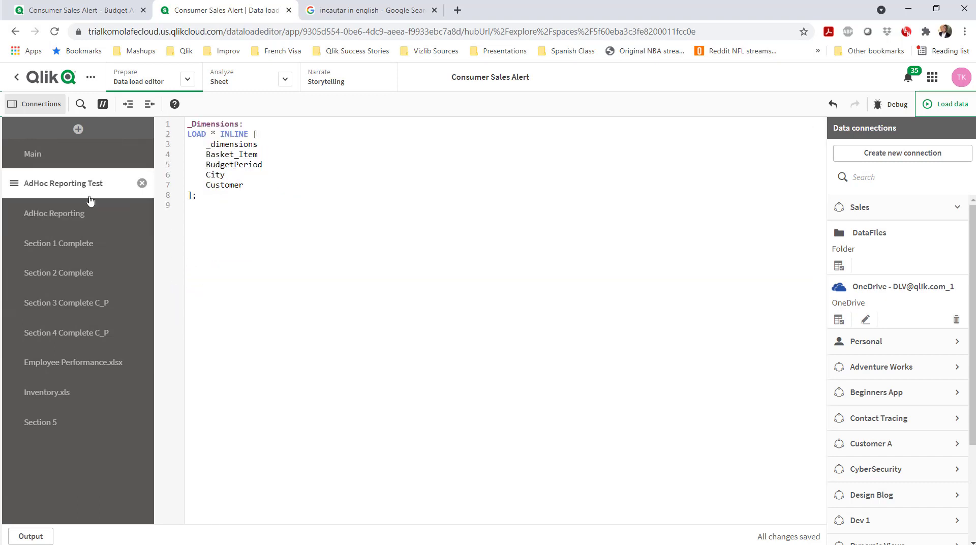
pyautogui.hotkey('ctrl', 'v')
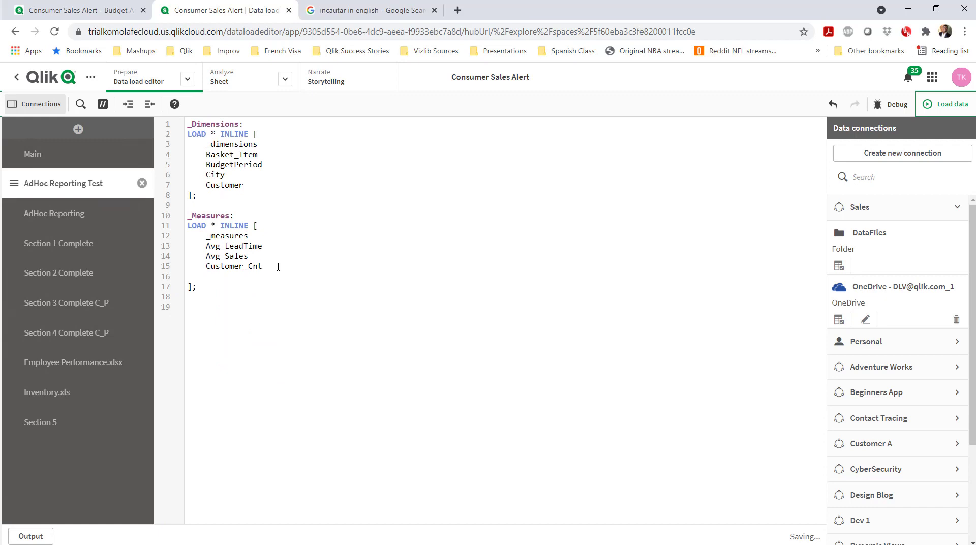
# - Remove City from the test section's _Dimensions list and the blank line at the end of its _Measures list
pyautogui.moveTo(276, 176); pyautogui.dragTo(103, 173)
pyautogui.press('BackSpace')
pyautogui.press('BackSpace')
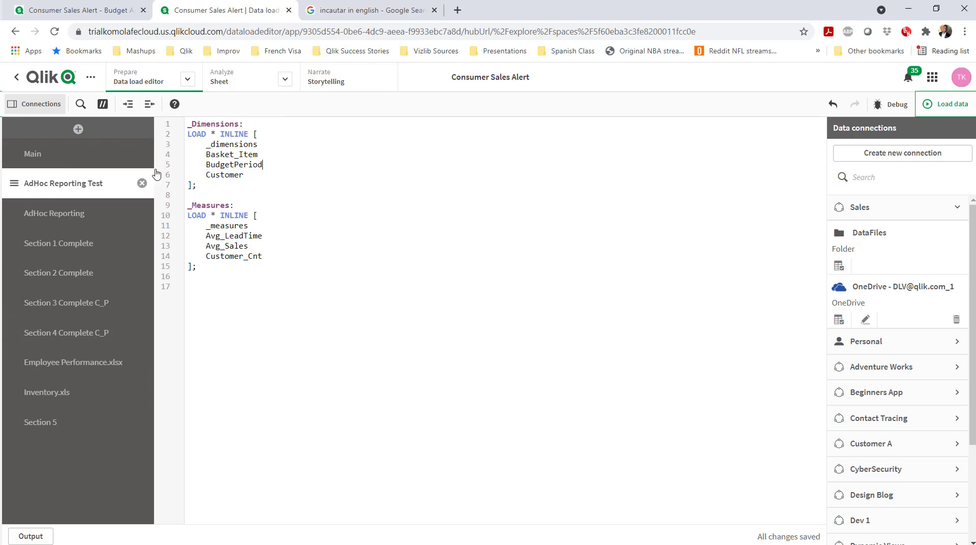
pyautogui.doubleClick(225, 156)
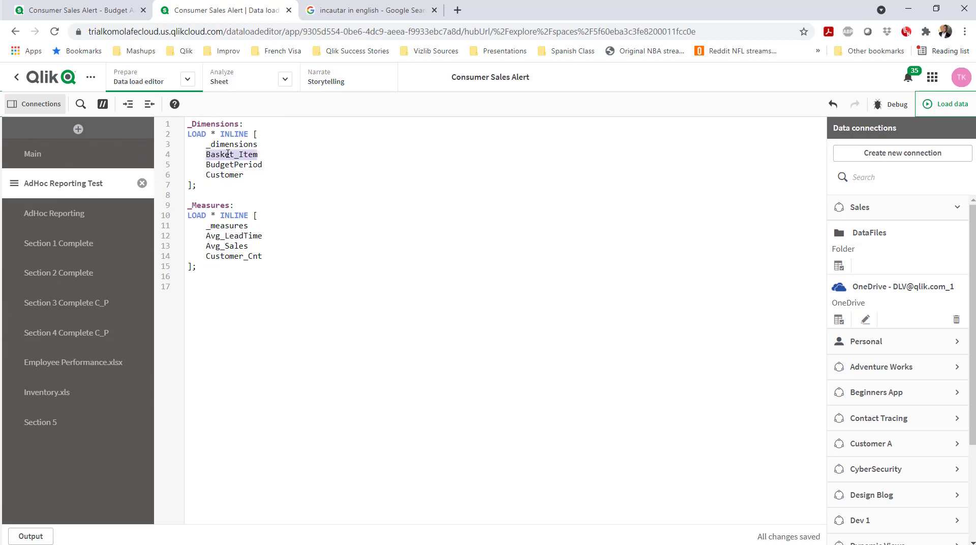
pyautogui.doubleClick(229, 174)
# - In the app's other browser tab, create a new sheet titled "Adhor Reporting V2" and open it for editing
pyautogui.click(82, 10)
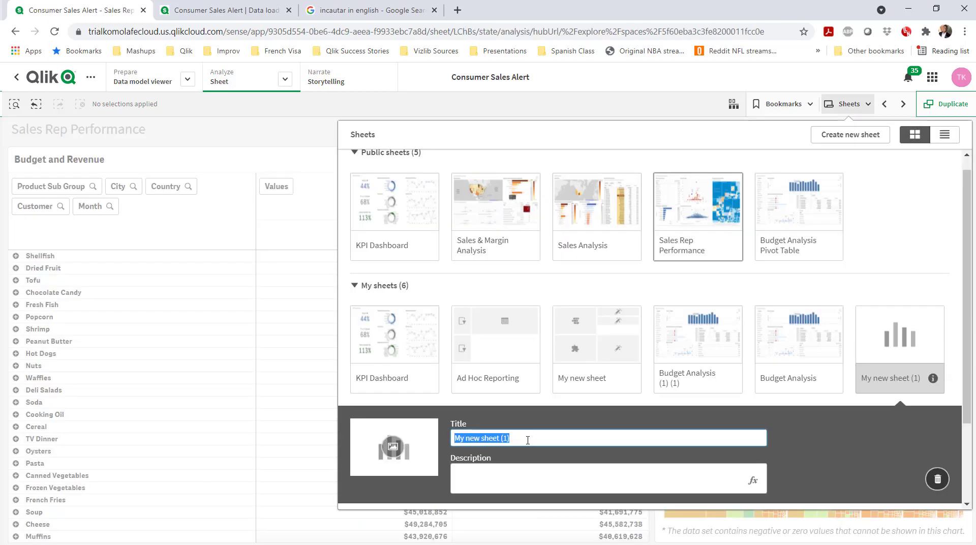
pyautogui.write('Adhor Reporting V2')
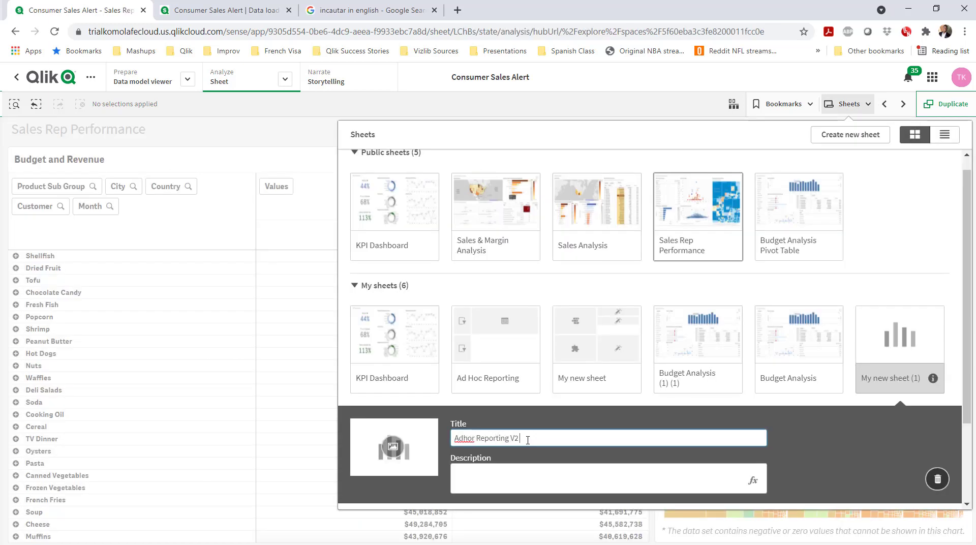
pyautogui.press('Return')
pyautogui.click(904, 338)
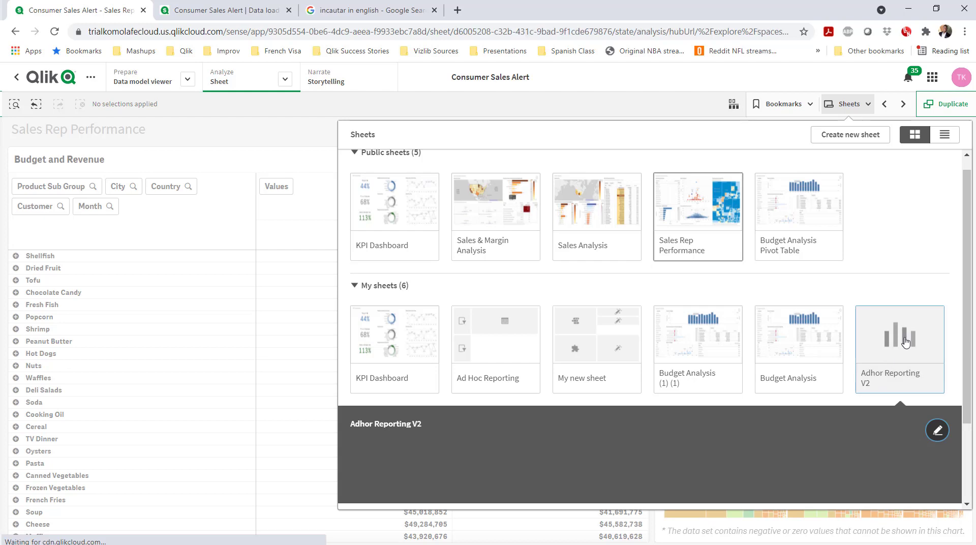
pyautogui.click(964, 112)
pyautogui.click(964, 111)
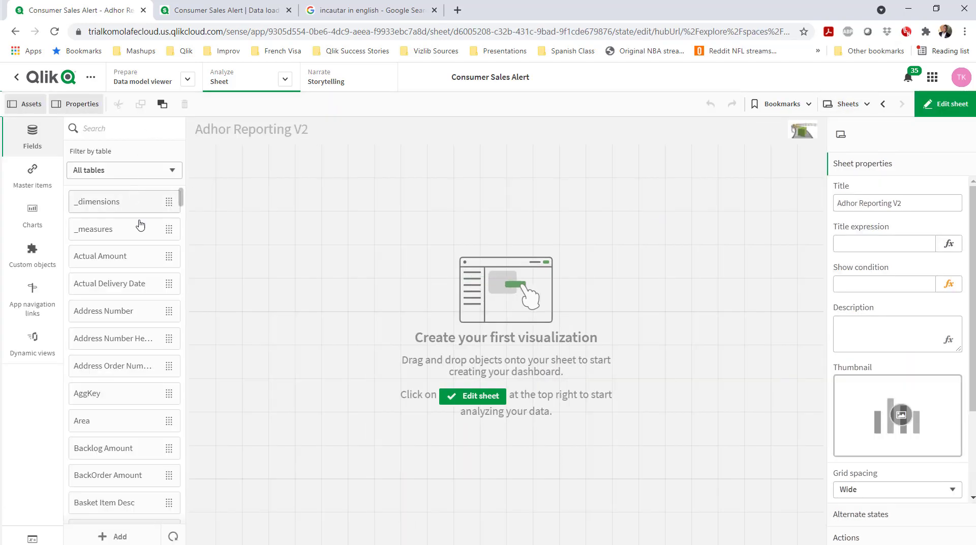
# - Add a filter pane to the upper-left area of the sheet and assign the _dimensions field to it
pyautogui.click(32, 175)
pyautogui.click(98, 175)
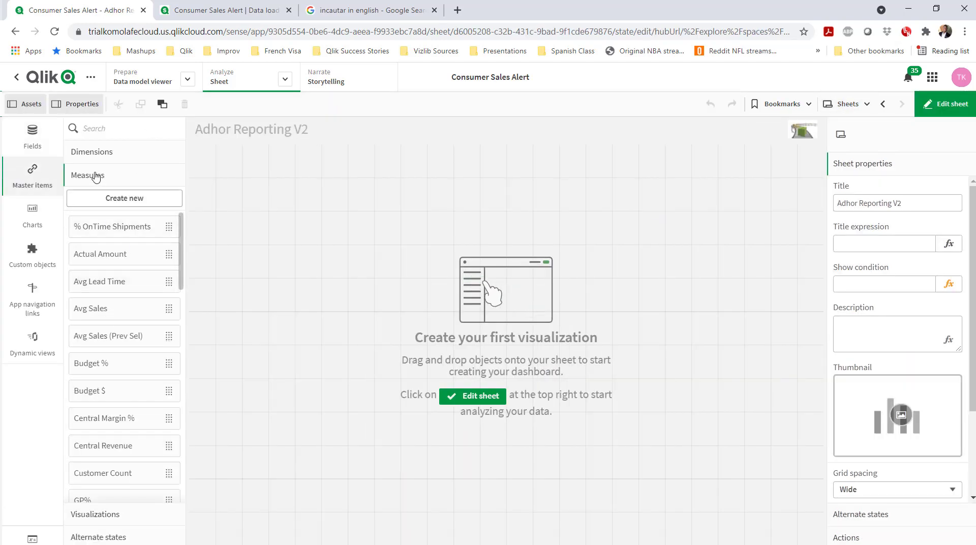
pyautogui.click(35, 226)
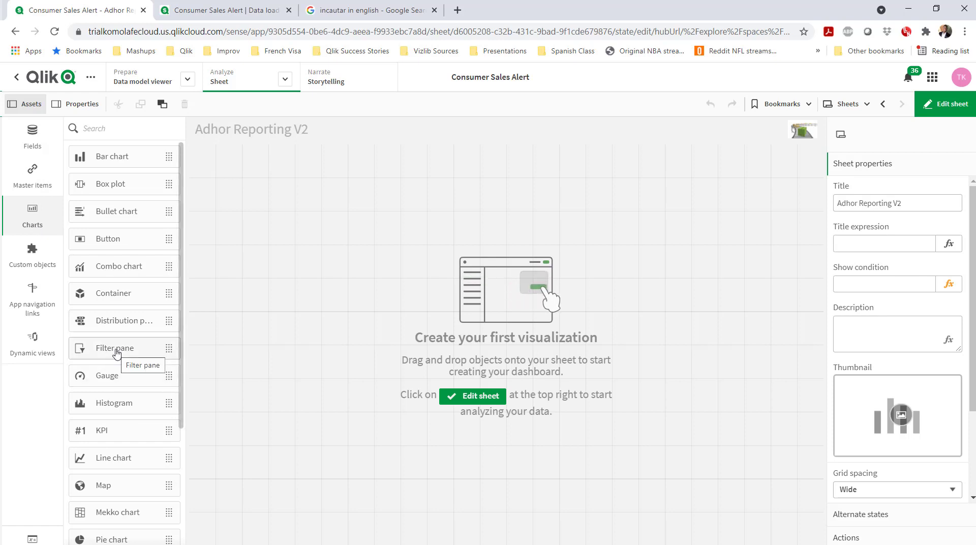
pyautogui.moveTo(116, 351); pyautogui.dragTo(346, 224)
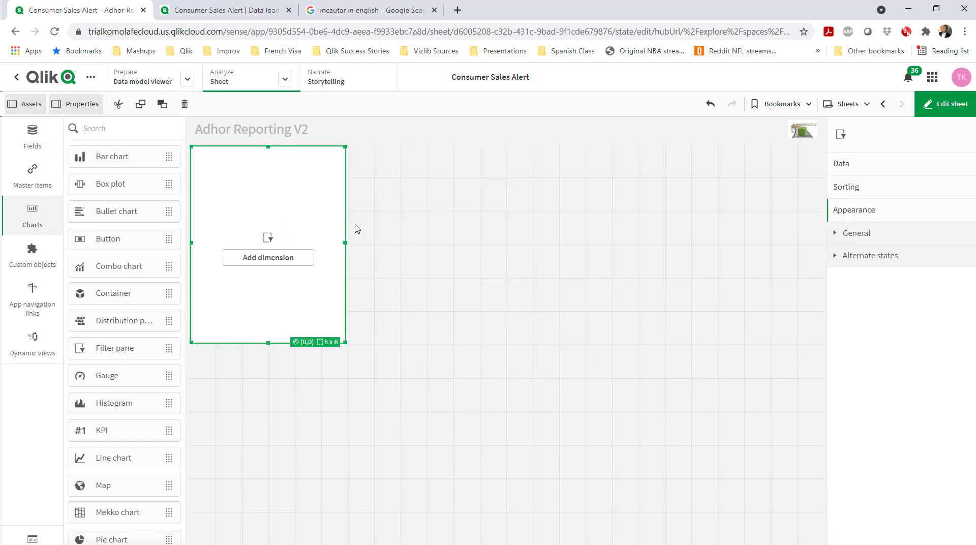
pyautogui.click(859, 165)
pyautogui.click(873, 224)
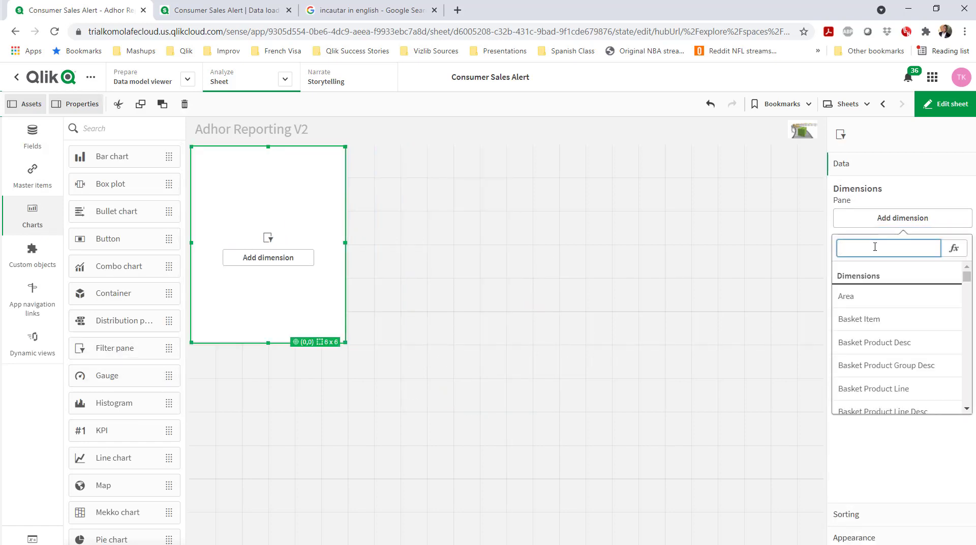
pyautogui.write('dimen')
pyautogui.click(905, 291)
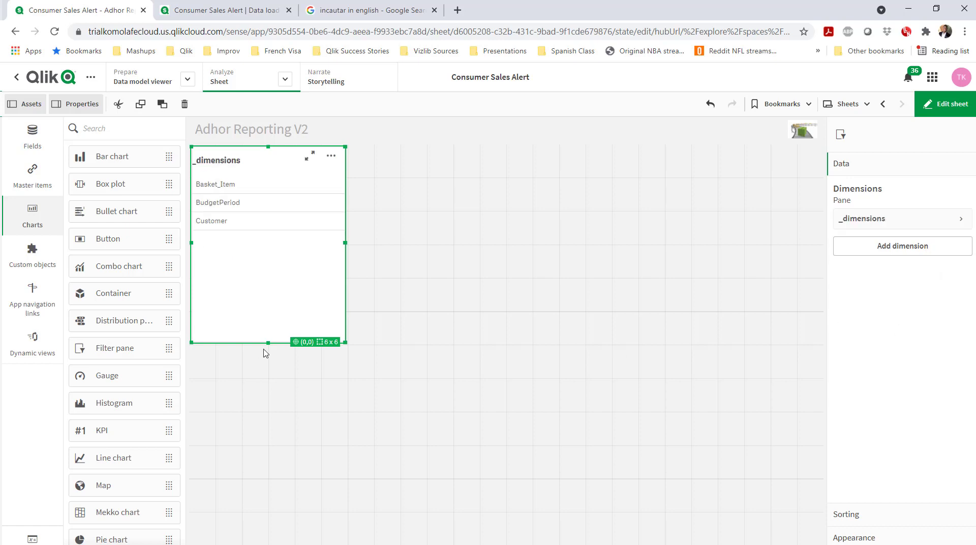
# - Halve the filter pane's height and place a duplicate of the pane below it, sized 4 x 6 grid cells
pyautogui.moveTo(265, 352); pyautogui.dragTo(246, 230)
pyautogui.click(220, 444)
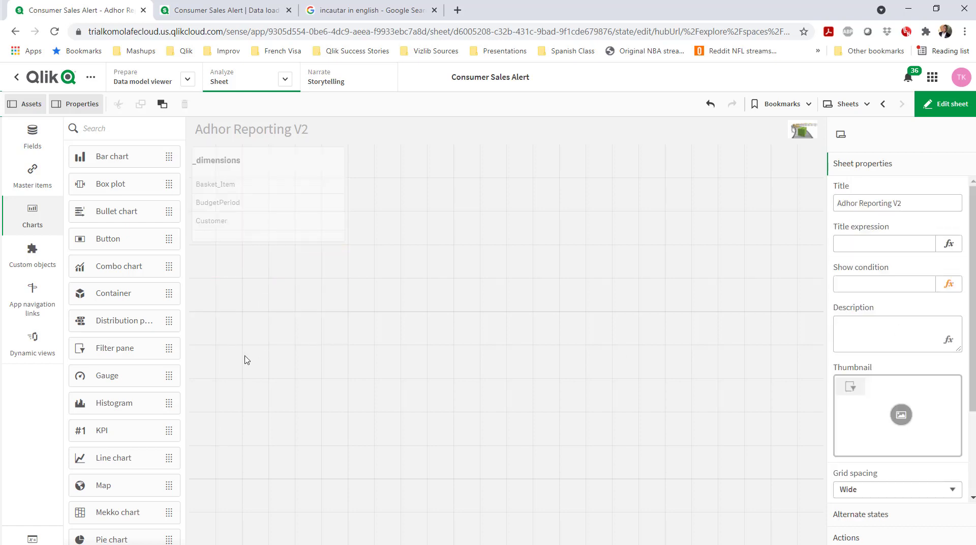
pyautogui.hotkey('ctrl', 'v')
pyautogui.moveTo(572, 308); pyautogui.dragTo(227, 360)
pyautogui.moveTo(506, 444); pyautogui.dragTo(296, 441)
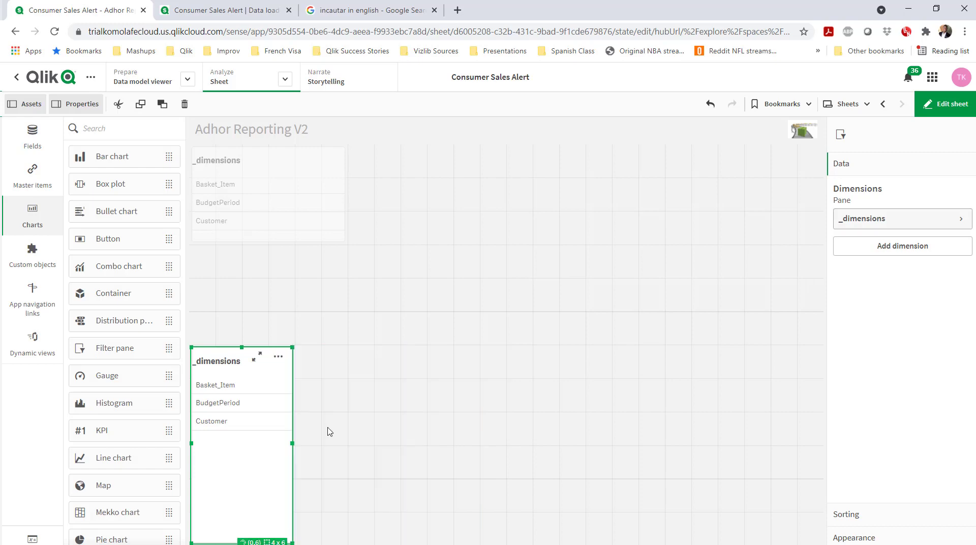
# - Change the field of the lower filter pane to _measures through its expression
pyautogui.click(903, 218)
pyautogui.click(953, 256)
pyautogui.hotkey('ctrl', 'a')
pyautogui.click(914, 198)
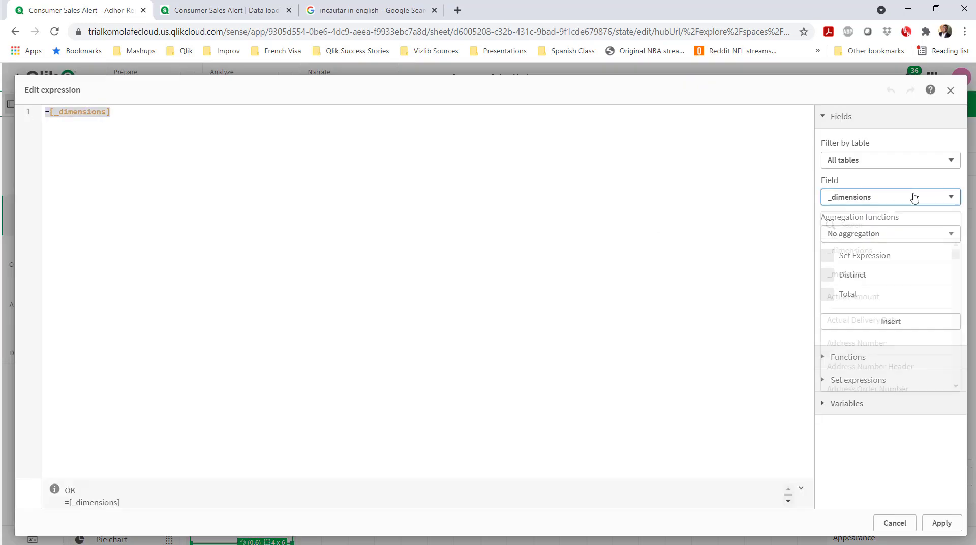
pyautogui.click(893, 251)
pyautogui.click(891, 322)
pyautogui.click(942, 523)
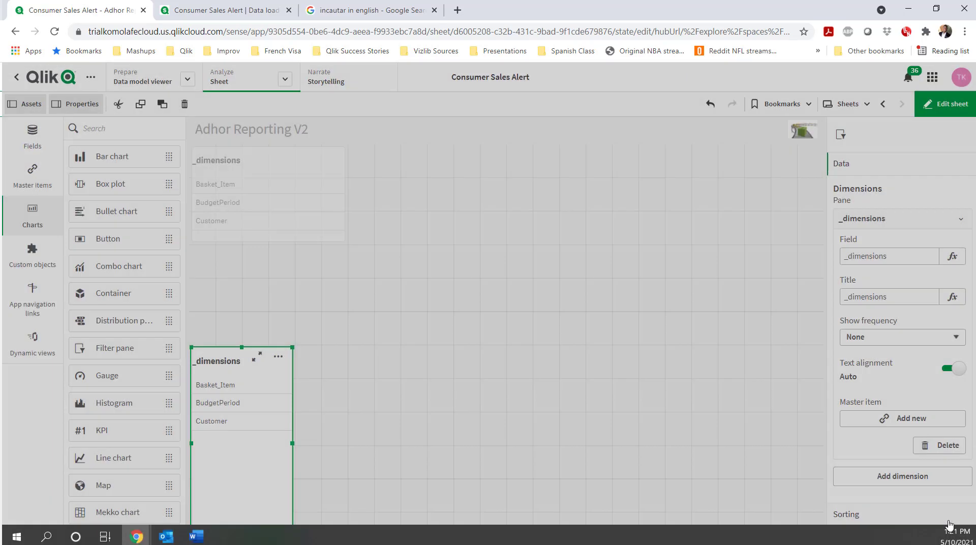
# - Narrow the upper _dimensions filter pane to the same width as the lower pane
pyautogui.click(244, 215)
pyautogui.click(347, 198)
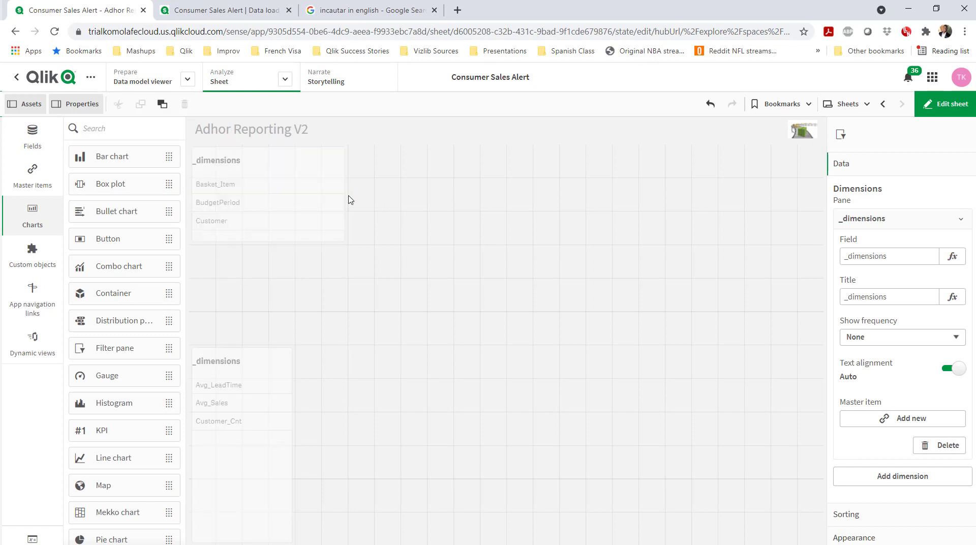
pyautogui.click(332, 205)
pyautogui.moveTo(345, 192); pyautogui.dragTo(285, 195)
pyautogui.click(380, 274)
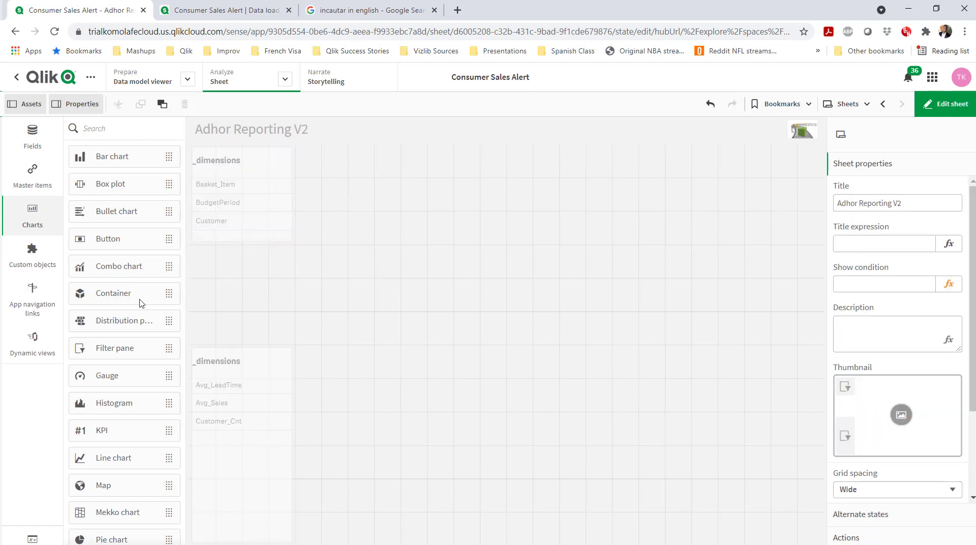
# - Add a table chart sized 20 x 6 grid cells beside the upper filter pane and bring up its column choices
pyautogui.scroll(-3, 108, 456)
pyautogui.moveTo(109, 456); pyautogui.dragTo(483, 245)
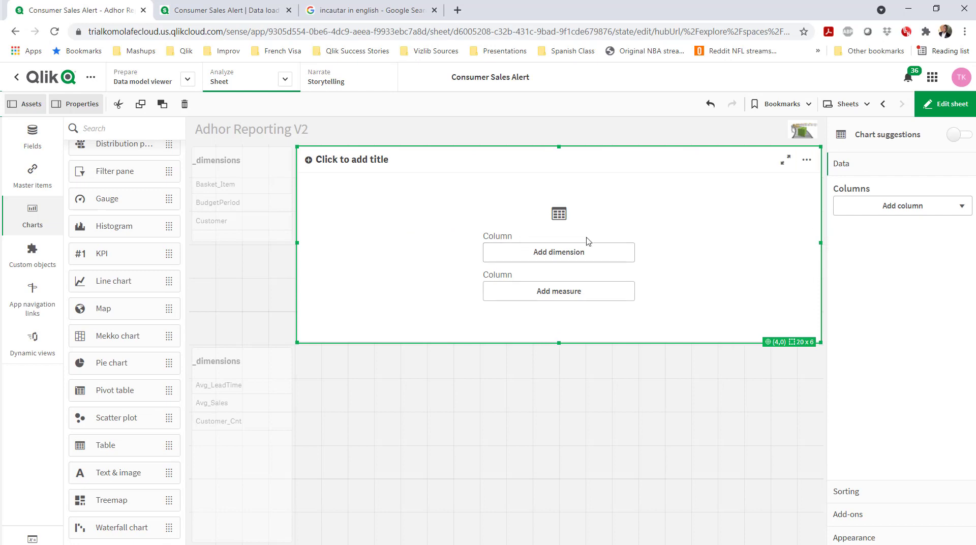
pyautogui.click(970, 205)
pyautogui.click(874, 234)
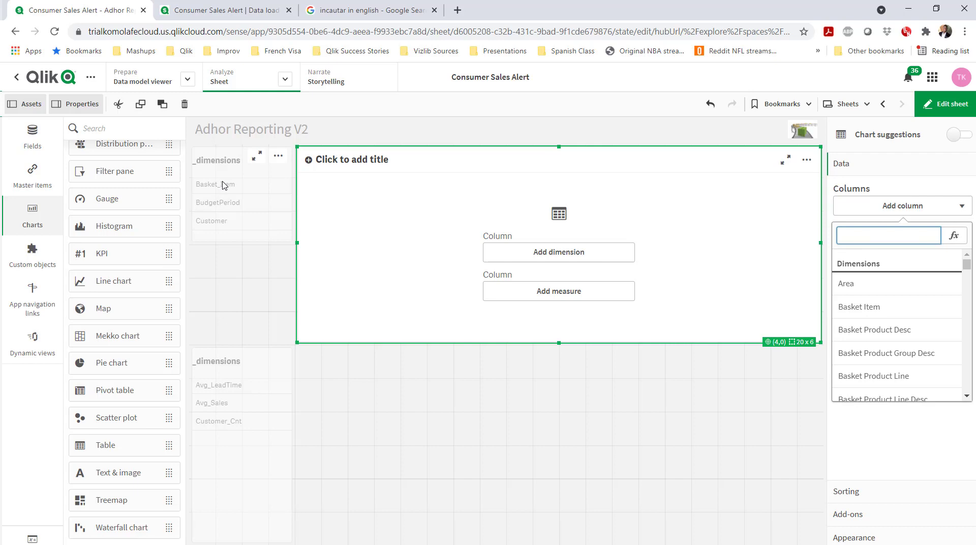
# - Compare the master dimensions and measures with the values listed in the two filter panes
pyautogui.click(34, 177)
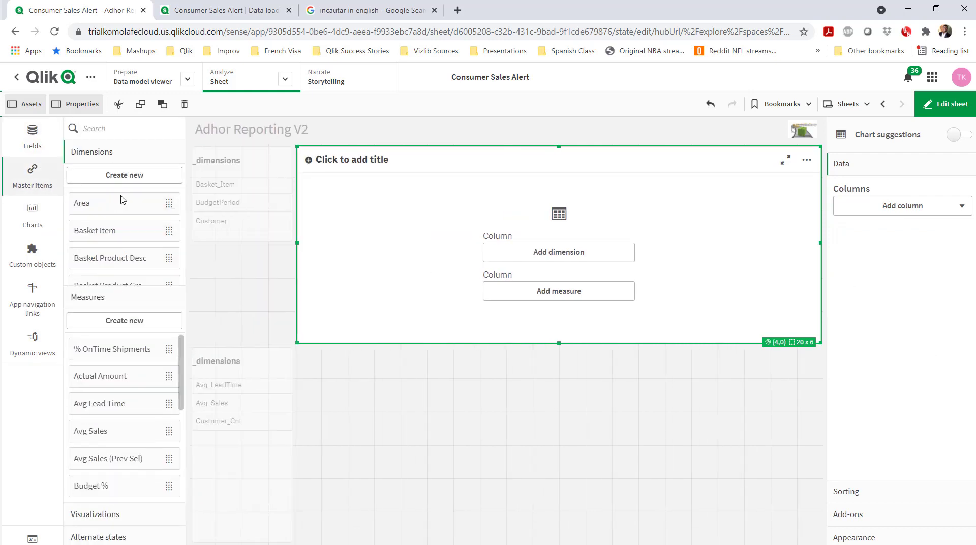
pyautogui.scroll(-4, 104, 219)
pyautogui.scroll(4, 104, 224)
pyautogui.click(107, 236)
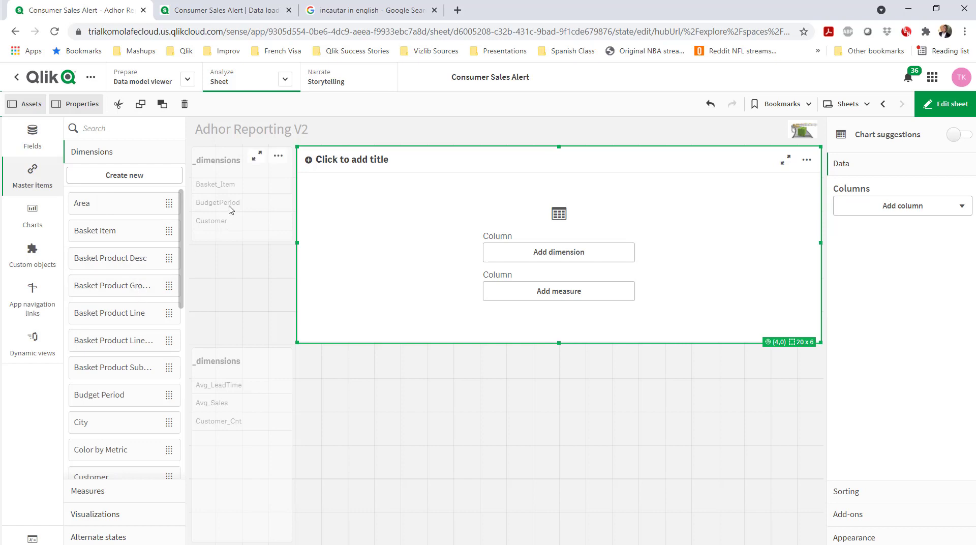
pyautogui.scroll(-5, 111, 399)
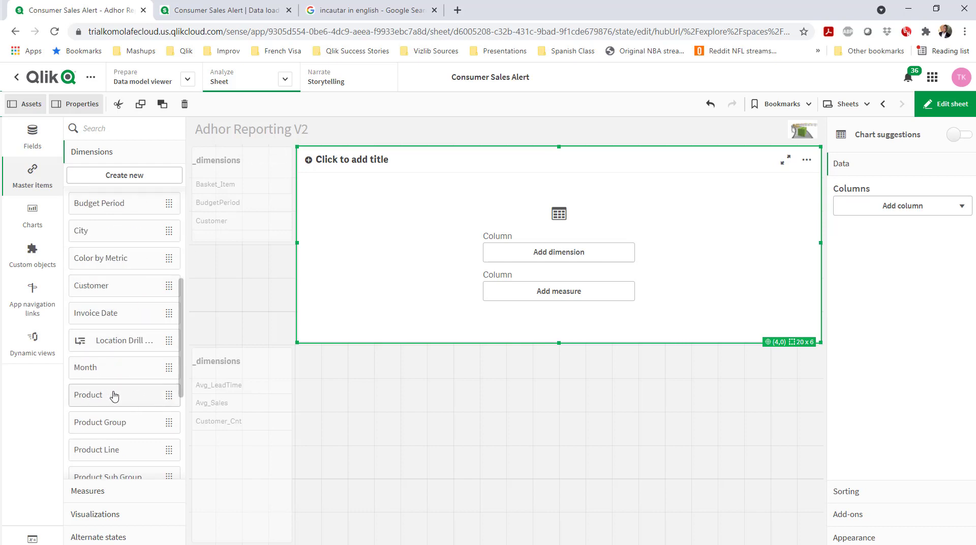
pyautogui.click(89, 491)
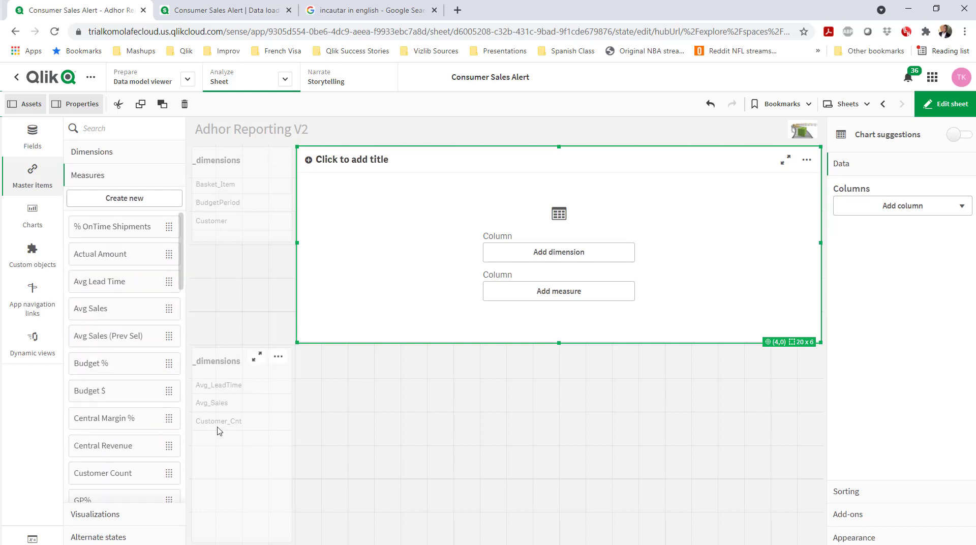
pyautogui.click(99, 314)
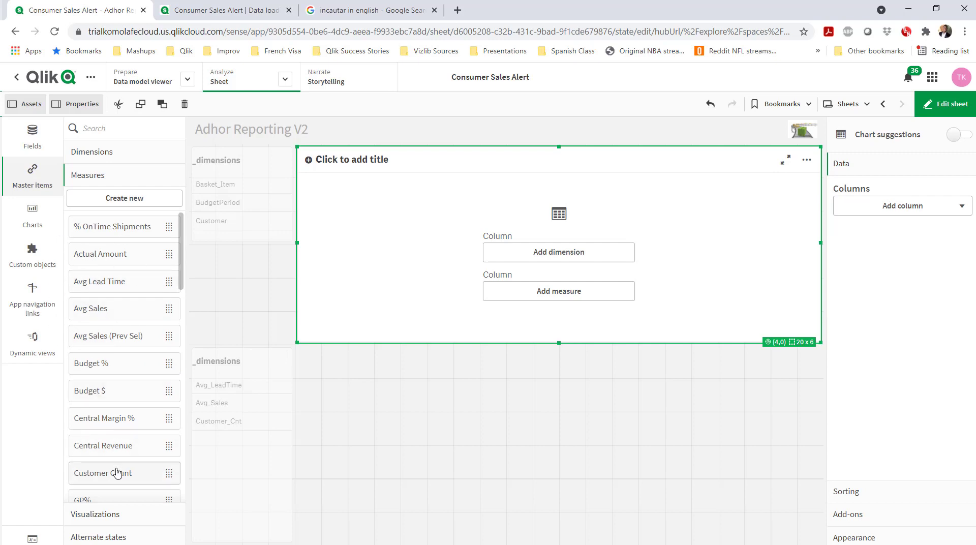
pyautogui.click(127, 152)
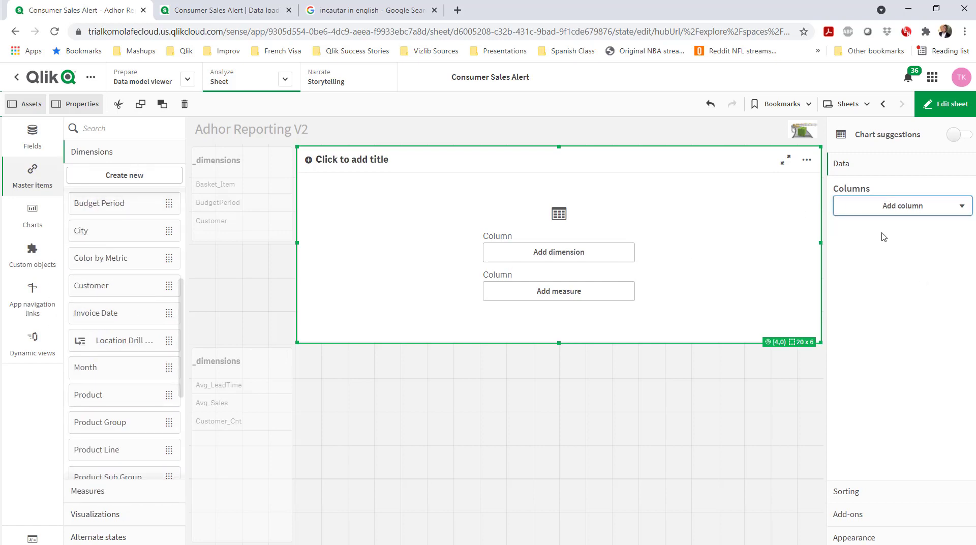
# - Add the Basket Item master dimension as the table's first column
pyautogui.click(895, 206)
pyautogui.click(898, 232)
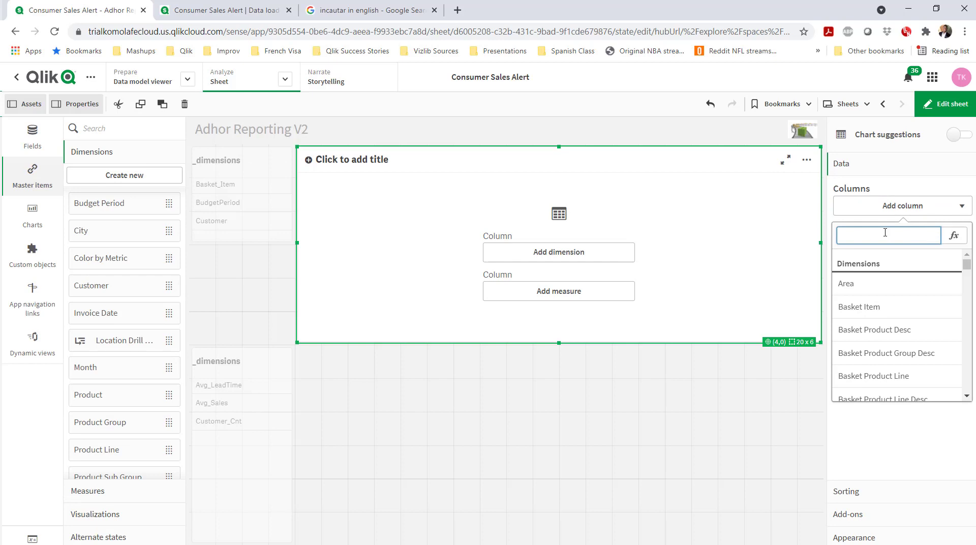
pyautogui.write('Baske')
pyautogui.click(909, 279)
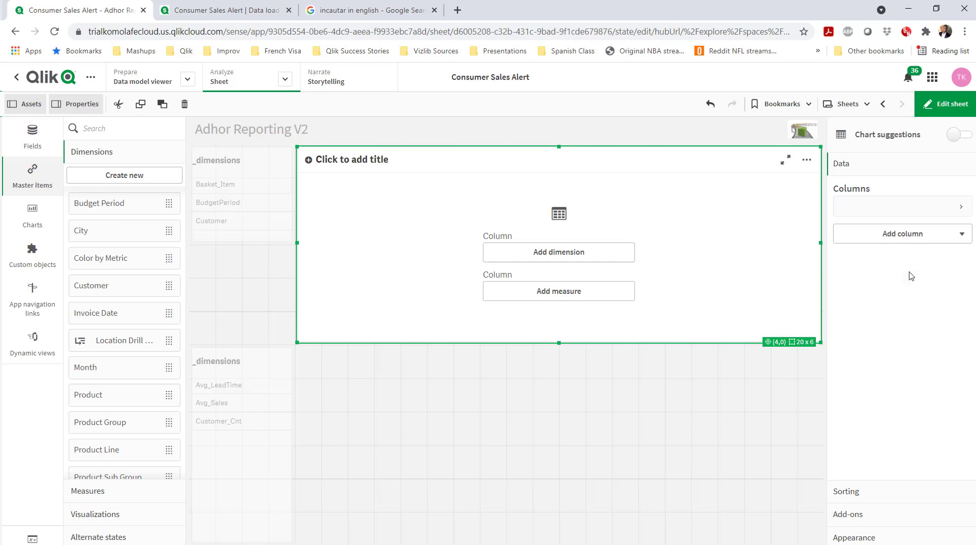
pyautogui.rightClick(908, 206)
pyautogui.click(887, 239)
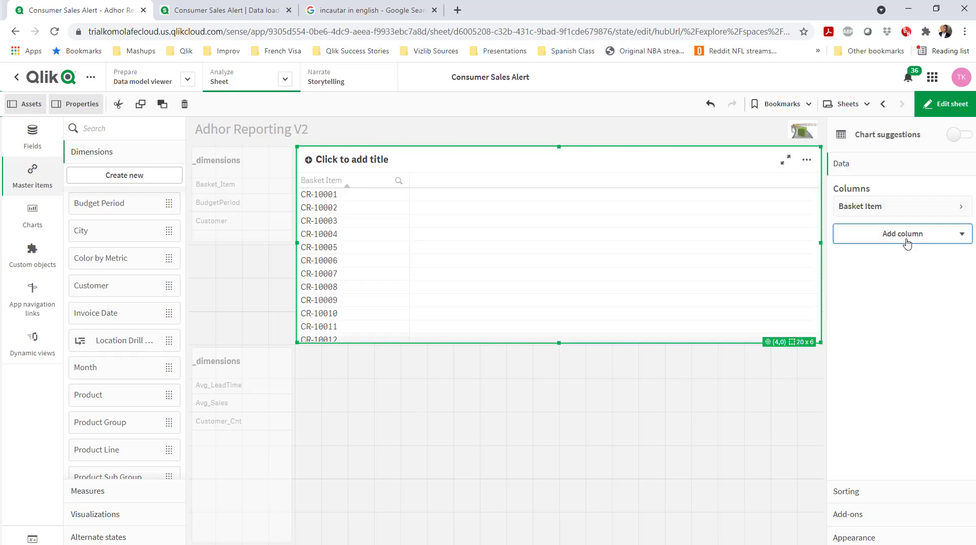
# - Add the Budget Period master dimension as the table's second column and collapse its settings
pyautogui.click(890, 235)
pyautogui.click(885, 262)
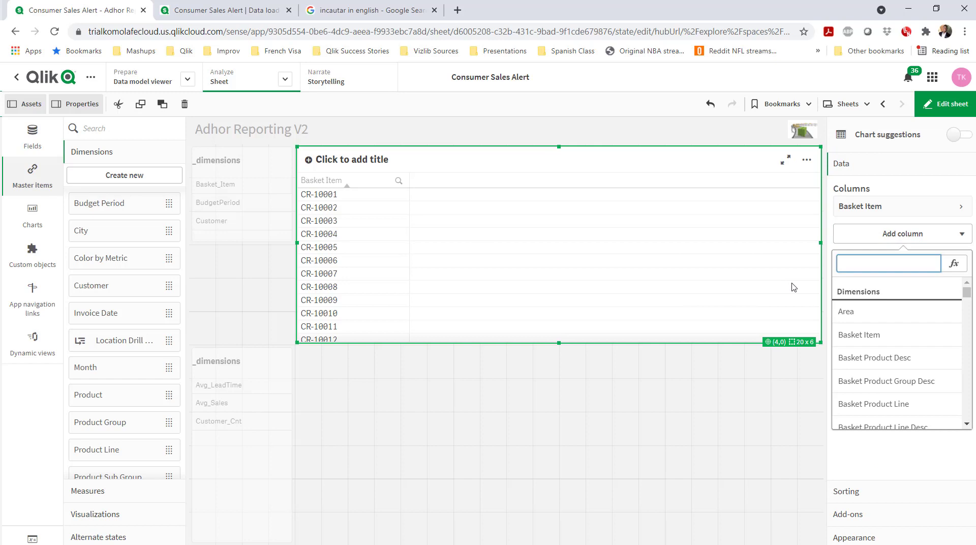
pyautogui.write('Budge')
pyautogui.click(862, 312)
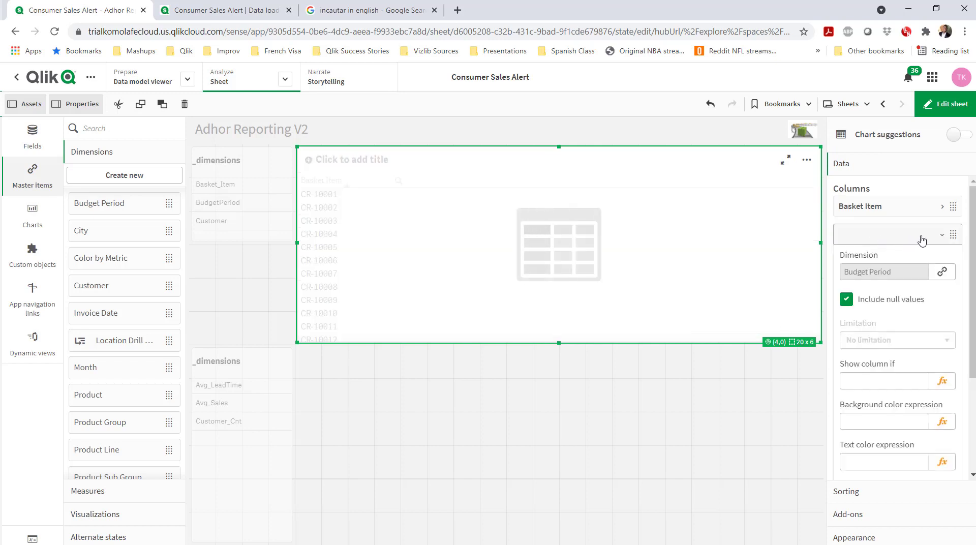
pyautogui.click(922, 239)
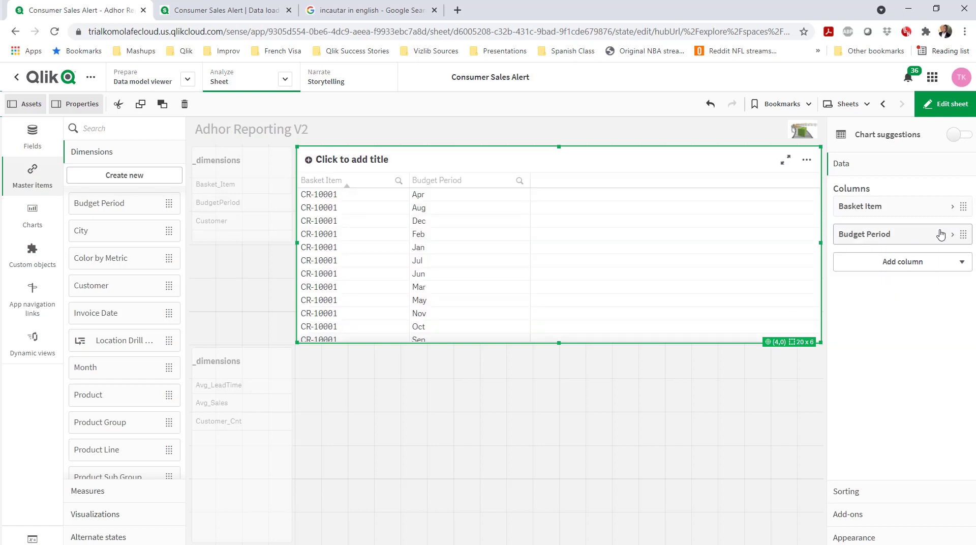
# - Add the Customer master dimension as the table's third column
pyautogui.click(916, 262)
pyautogui.click(910, 289)
pyautogui.write('Cstom')
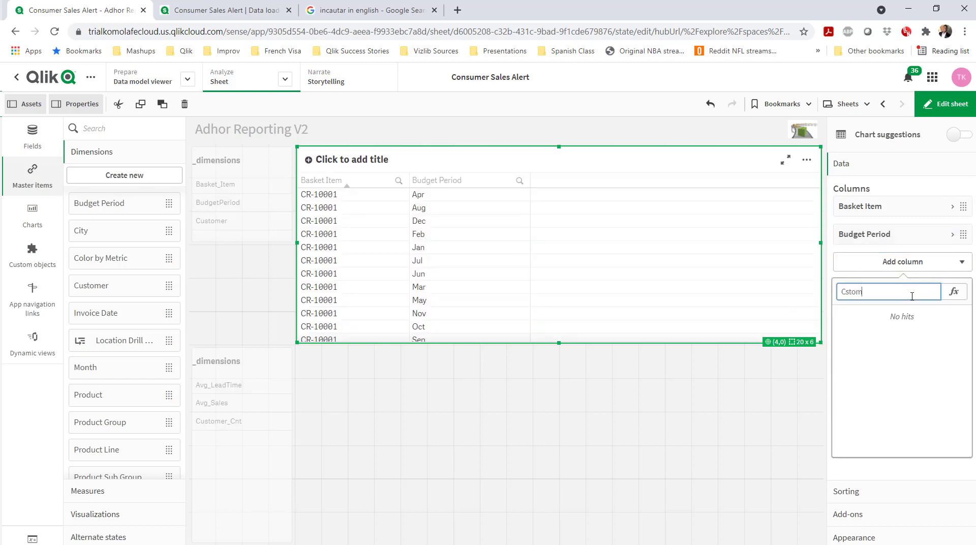
pyautogui.press('BackSpace')
pyautogui.write('ustomer')
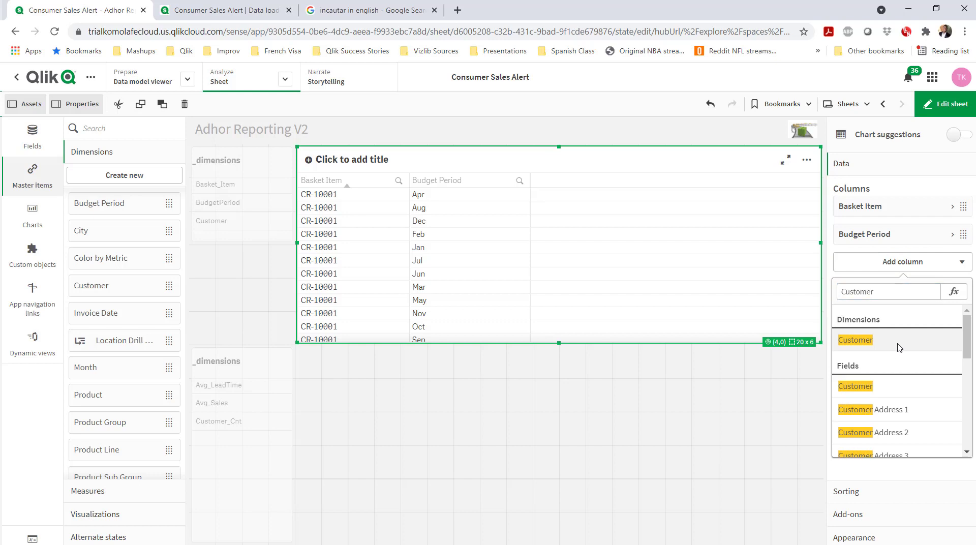
pyautogui.click(899, 338)
pyautogui.click(687, 391)
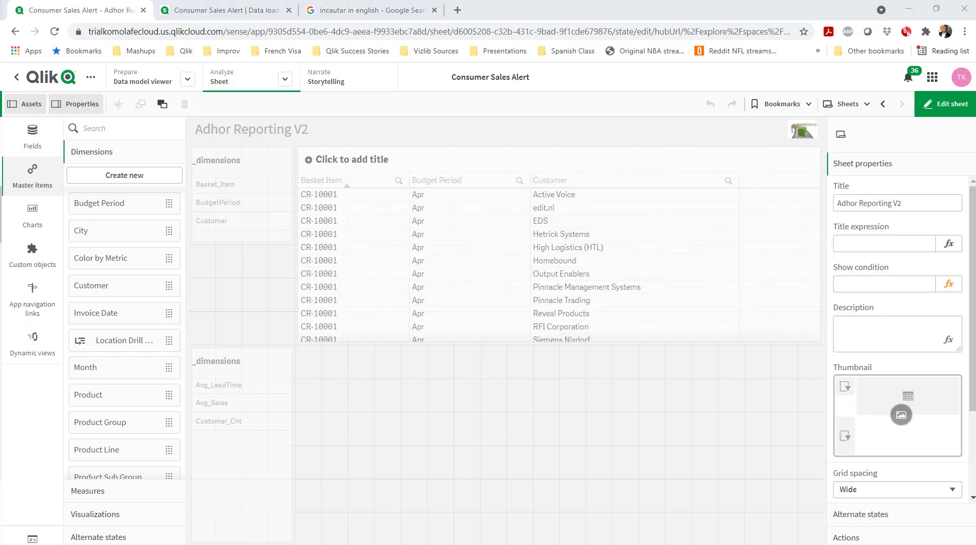
# - Exclude null values from the table's Basket Item column
pyautogui.click(491, 174)
pyautogui.click(951, 205)
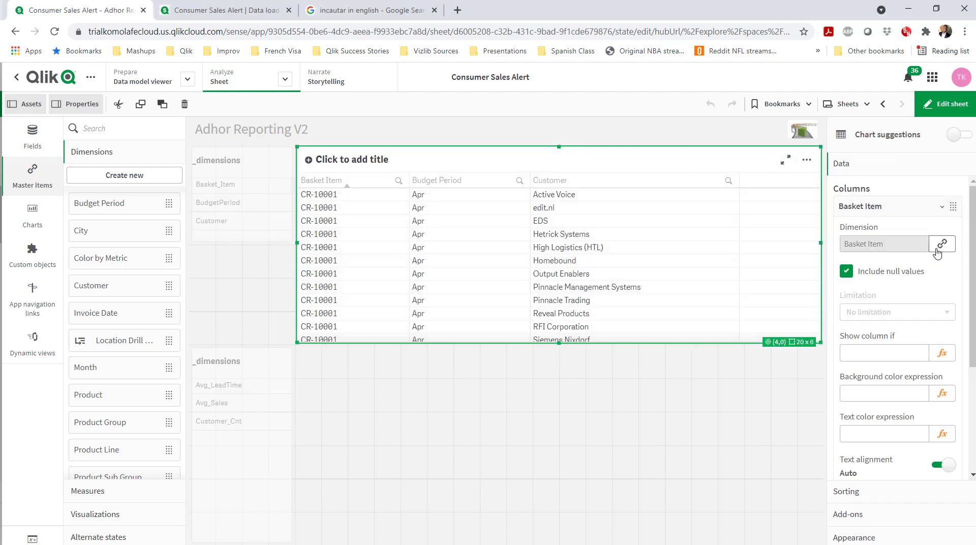
pyautogui.click(847, 271)
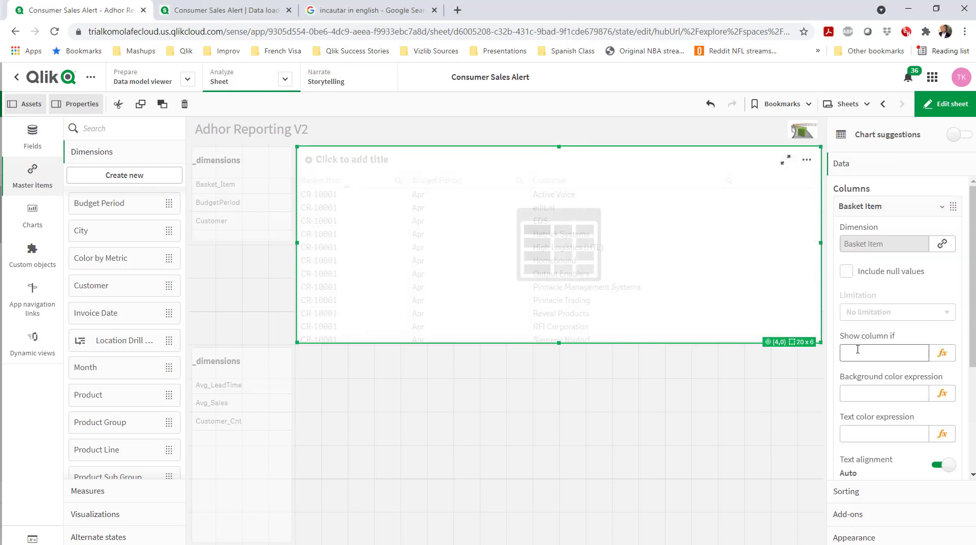
# - Set the Basket Item column's show condition to SubStringCount(Concat([_dimensions], '|'), 'Basket_Item'), without a leading equals sign, and apply it
pyautogui.click(942, 353)
pyautogui.write("=SubStringCount(Concat([_dimensions], '|'), 'Basket_Item')")
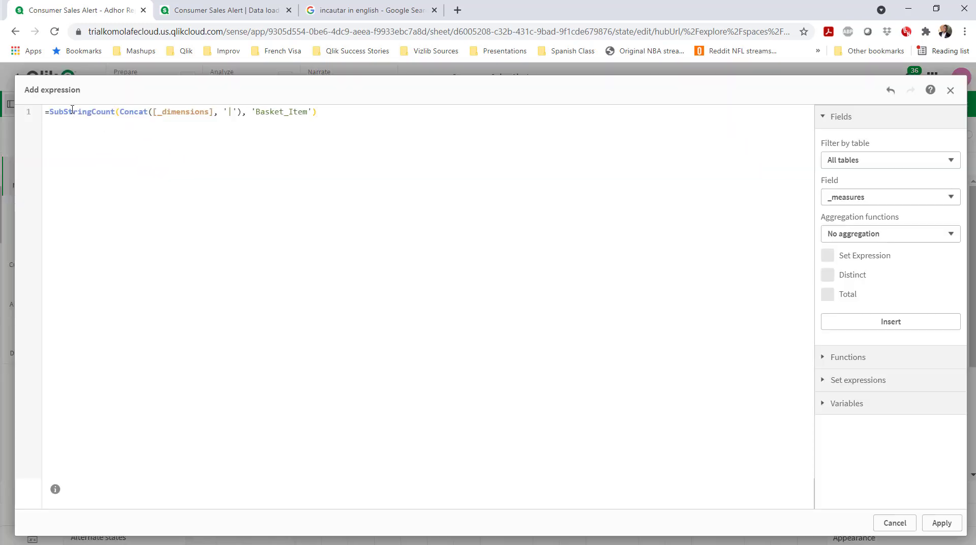
pyautogui.moveTo(256, 114); pyautogui.dragTo(303, 113)
pyautogui.click(350, 188)
pyautogui.click(50, 112)
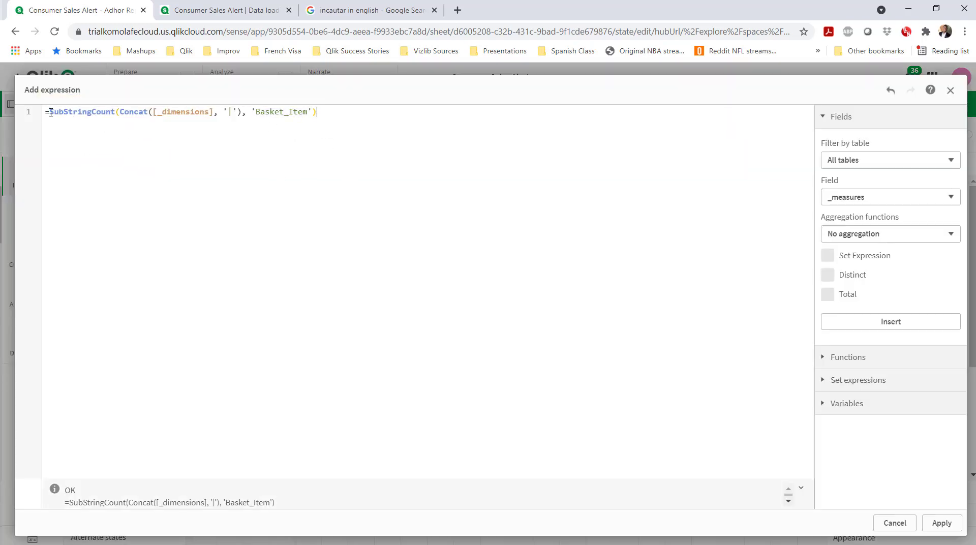
pyautogui.press('BackSpace')
pyautogui.moveTo(116, 113); pyautogui.dragTo(237, 113)
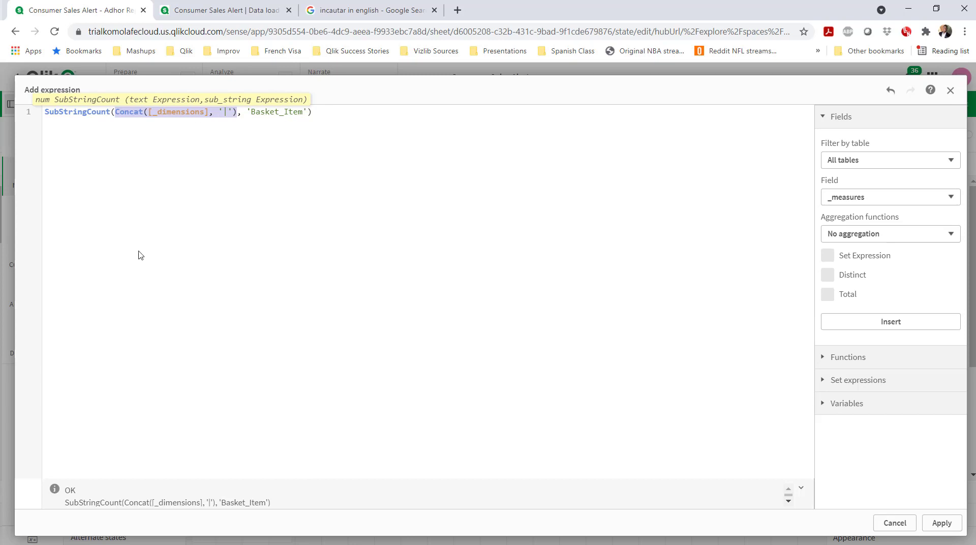
pyautogui.doubleClick(91, 112)
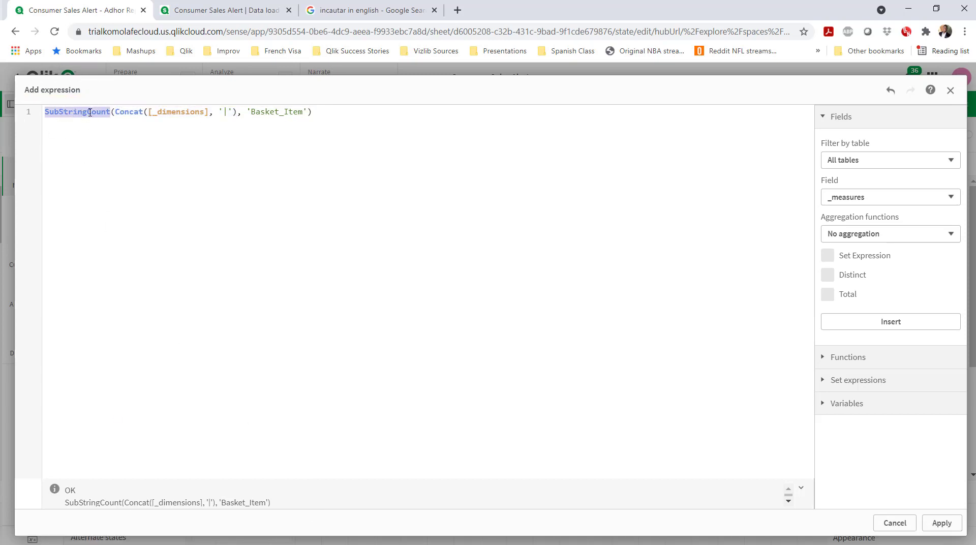
pyautogui.moveTo(249, 113); pyautogui.dragTo(311, 112)
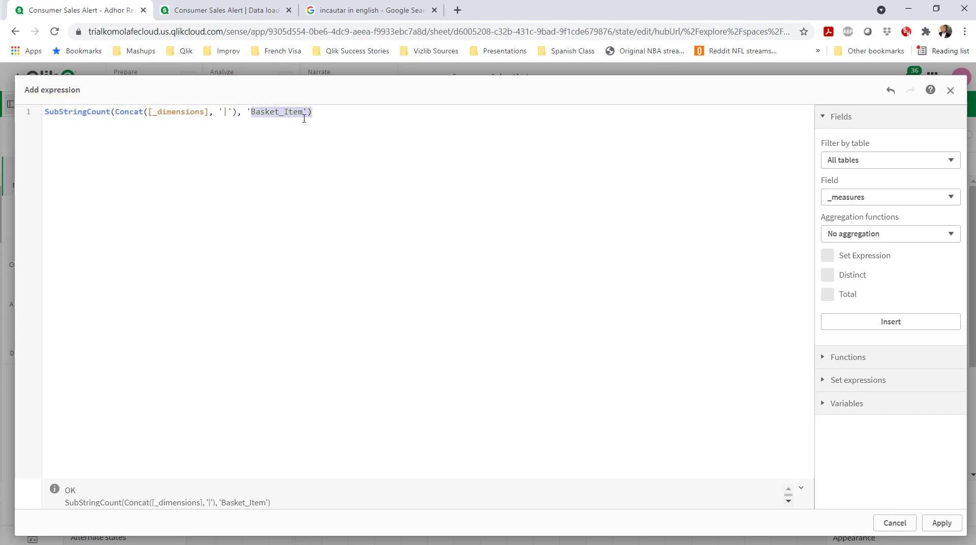
pyautogui.doubleClick(65, 112)
pyautogui.doubleClick(294, 113)
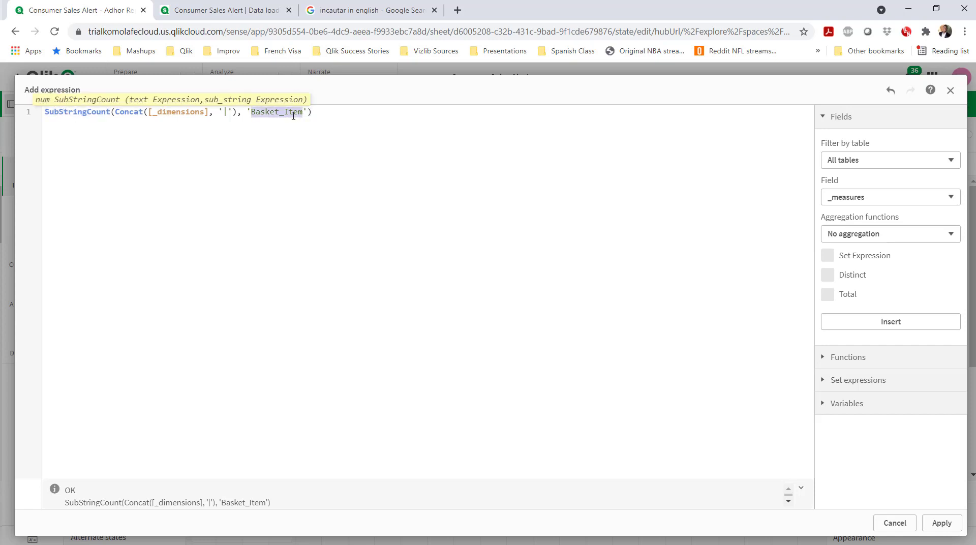
pyautogui.click(89, 112)
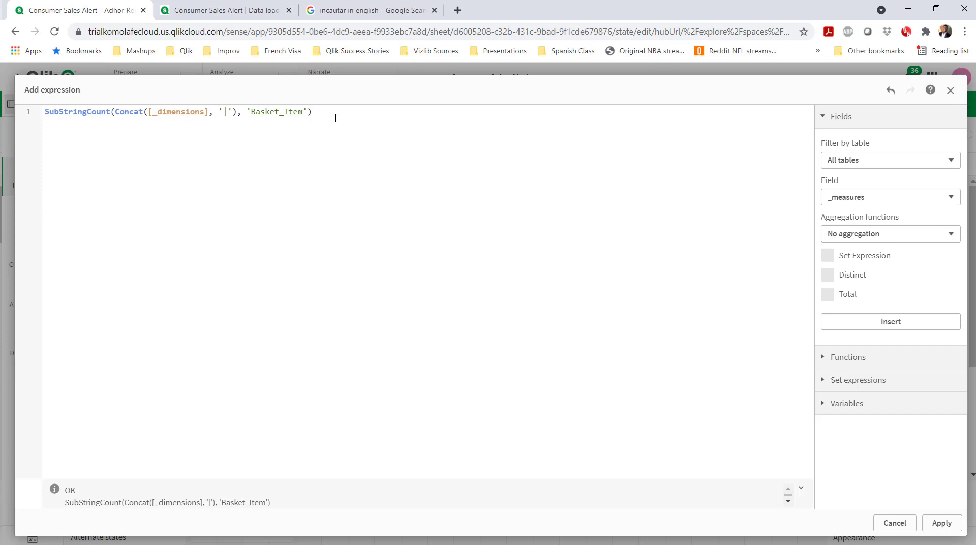
pyautogui.click(942, 523)
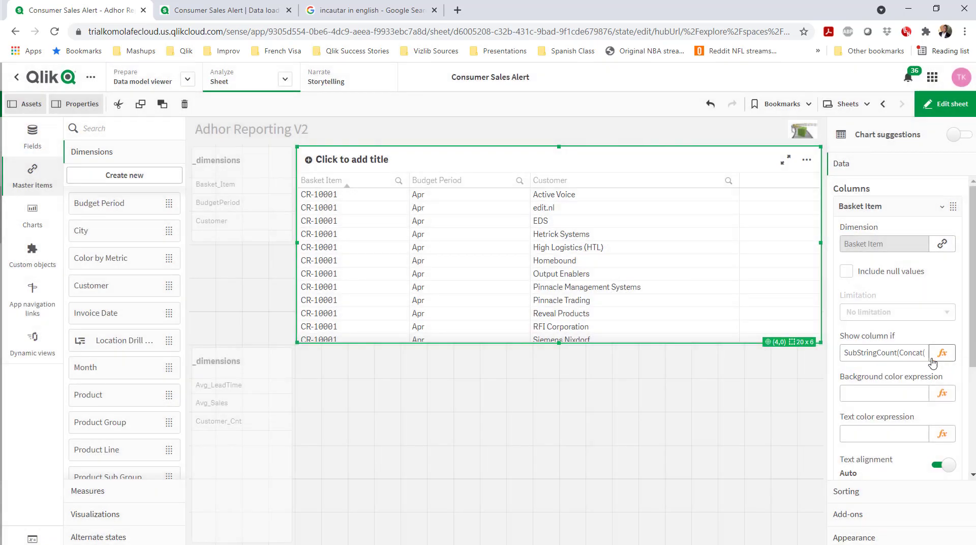
# - Collapse the Basket Item settings and exclude null values from the Budget Period column
pyautogui.click(916, 358)
pyautogui.click(682, 437)
pyautogui.click(768, 255)
pyautogui.click(928, 206)
pyautogui.click(931, 231)
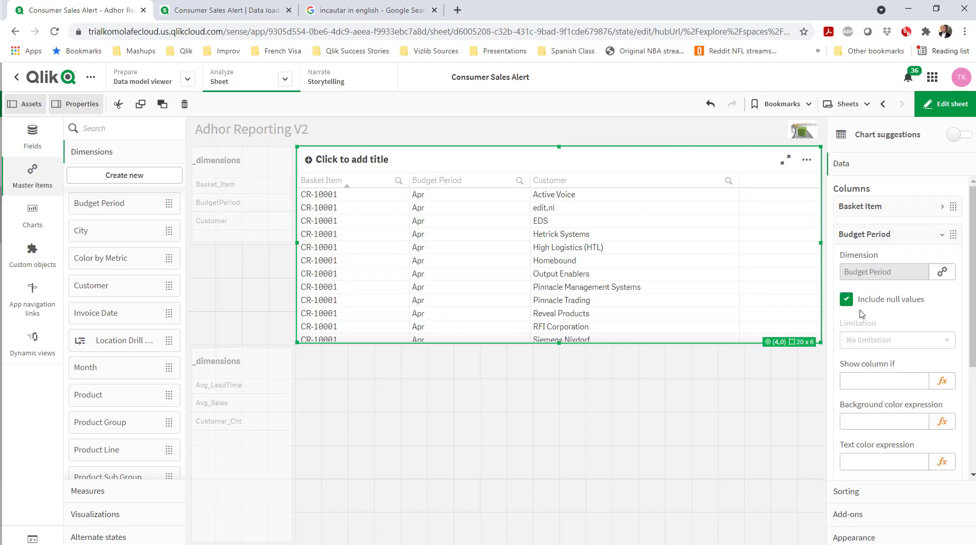
pyautogui.click(847, 299)
# - Paste the SubStringCount expression as the Budget Period column's show condition and start editing its 'Basket_Item' text
pyautogui.click(942, 380)
pyautogui.write("SubStringCount(Concat([_dimensions], '|'), 'Basket_Item')")
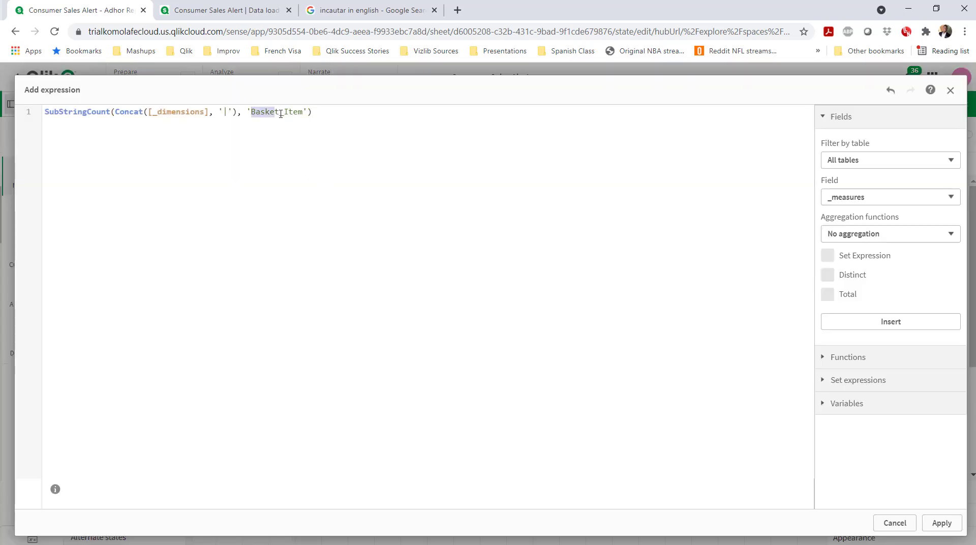
pyautogui.press('Delete')
pyautogui.write('_')
# - Replace 'Basket_Item' with BudgetPeriod, copied from the AdHoc Reporting Test load script, in the Budget Period column's show condition and apply it
pyautogui.click(219, 10)
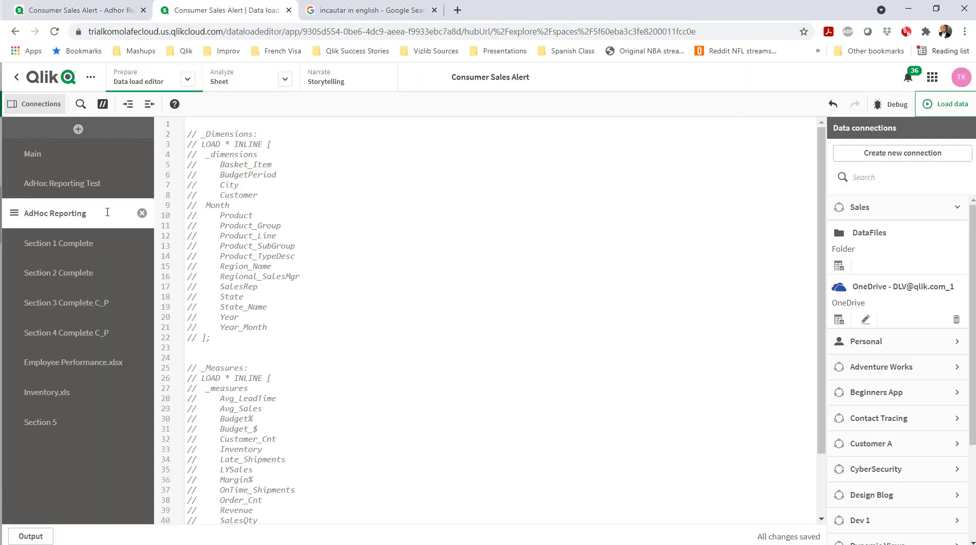
pyautogui.click(93, 184)
pyautogui.doubleClick(251, 164)
pyautogui.hotkey('ctrl', 'c')
pyautogui.click(76, 10)
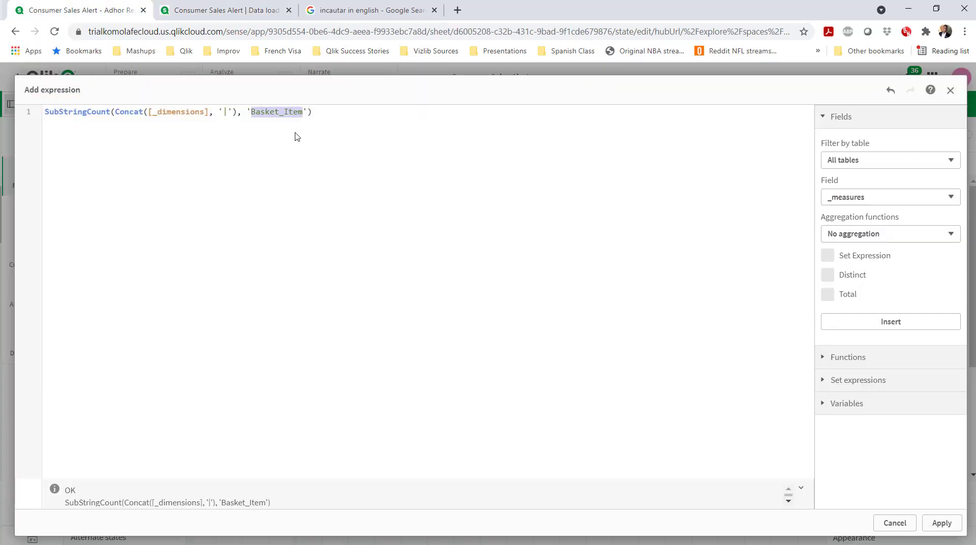
pyautogui.doubleClick(280, 112)
pyautogui.hotkey('ctrl', 'v')
pyautogui.click(942, 523)
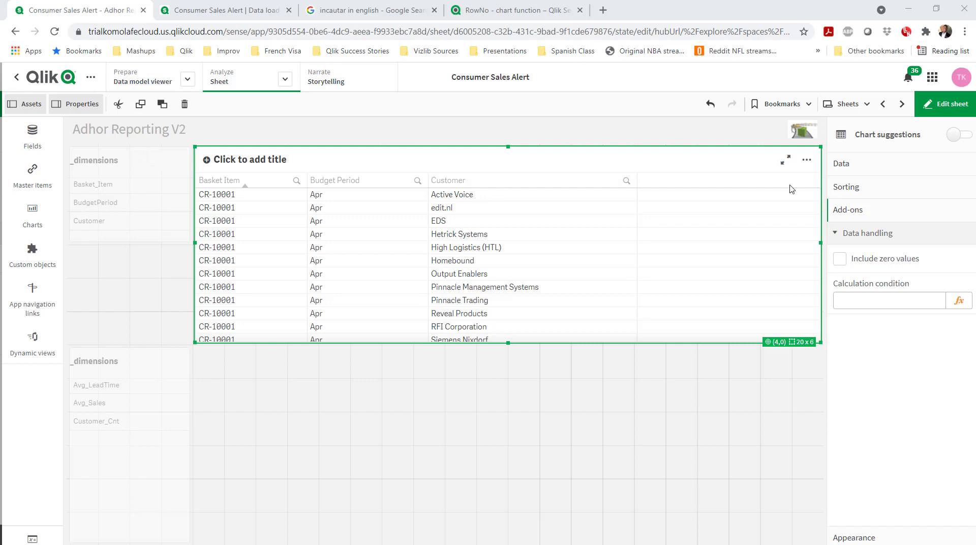
# - Set the table's calculation condition to GetSelectedCount(_measures) > 0 and GetSelectedCount(_dimensions) > 0, and apply it
pyautogui.click(942, 165)
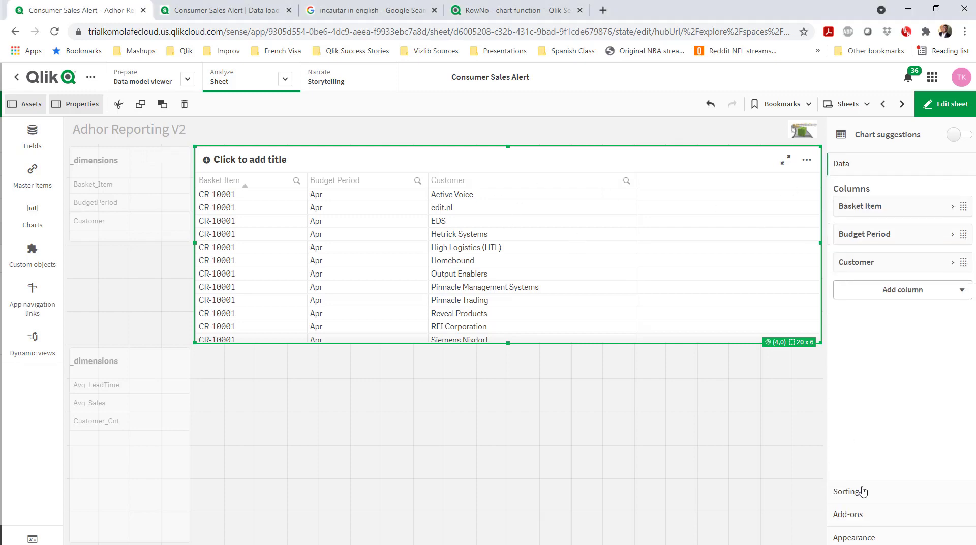
pyautogui.click(862, 515)
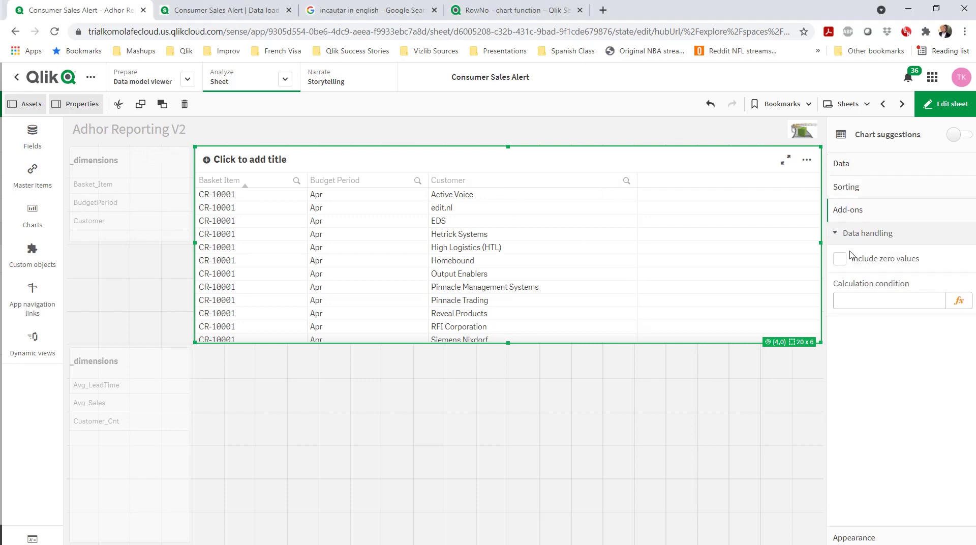
pyautogui.click(840, 260)
pyautogui.click(840, 261)
pyautogui.click(959, 301)
pyautogui.hotkey('alt', 'Tab')
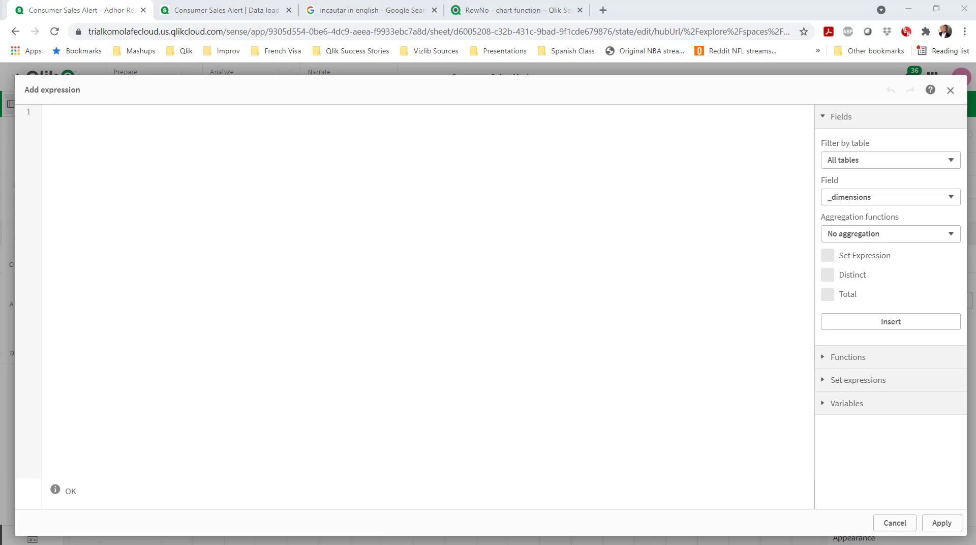
pyautogui.rightClick(143, 134)
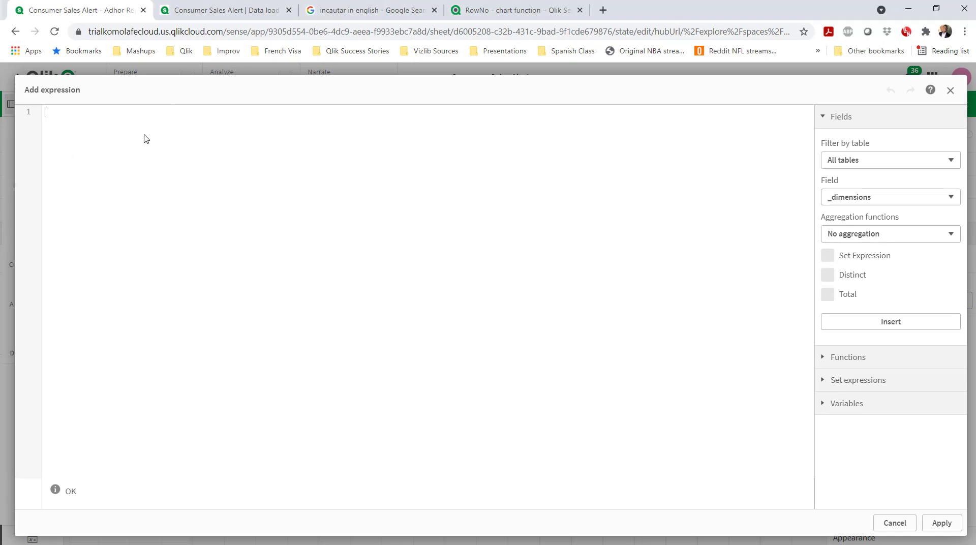
pyautogui.click(87, 133)
pyautogui.hotkey('ctrl', 'v')
pyautogui.moveTo(191, 112); pyautogui.dragTo(34, 108)
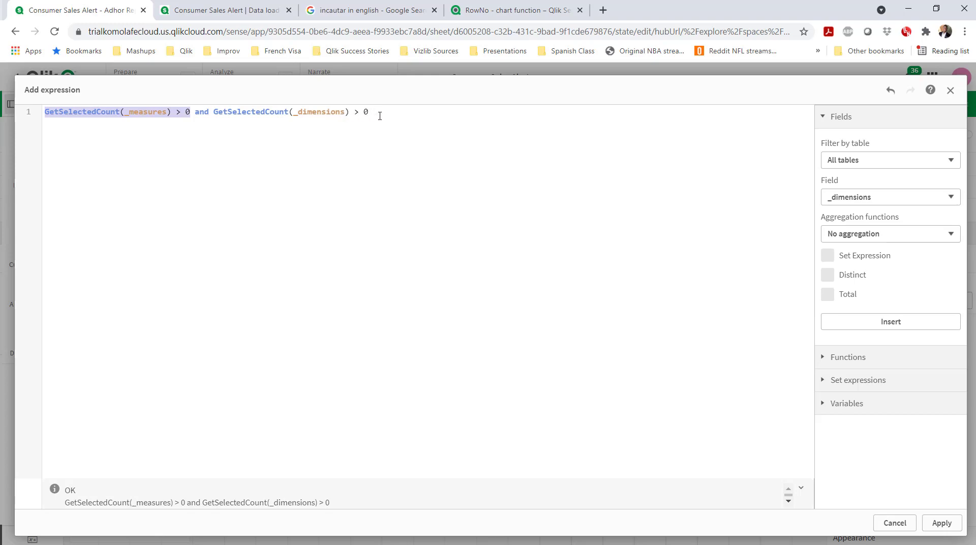
pyautogui.moveTo(373, 112); pyautogui.dragTo(216, 116)
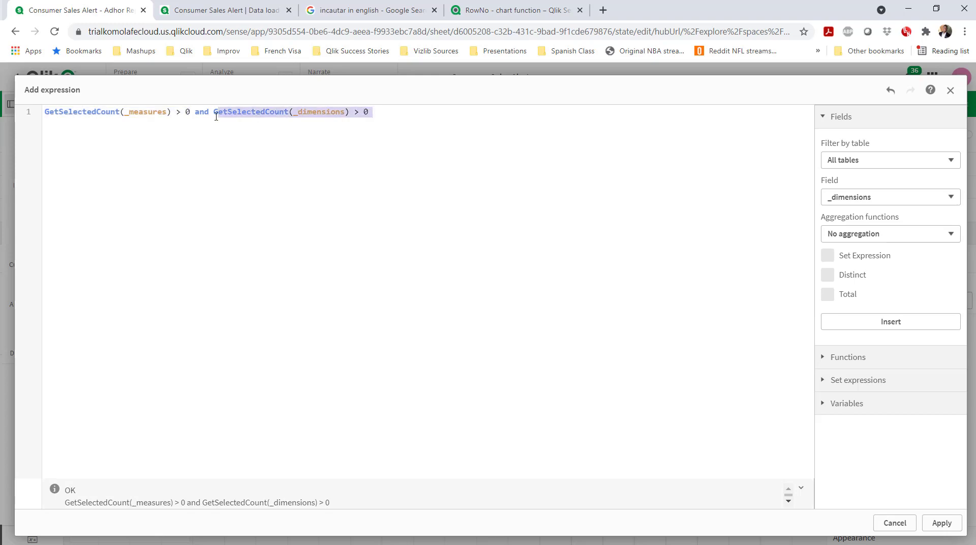
pyautogui.click(502, 125)
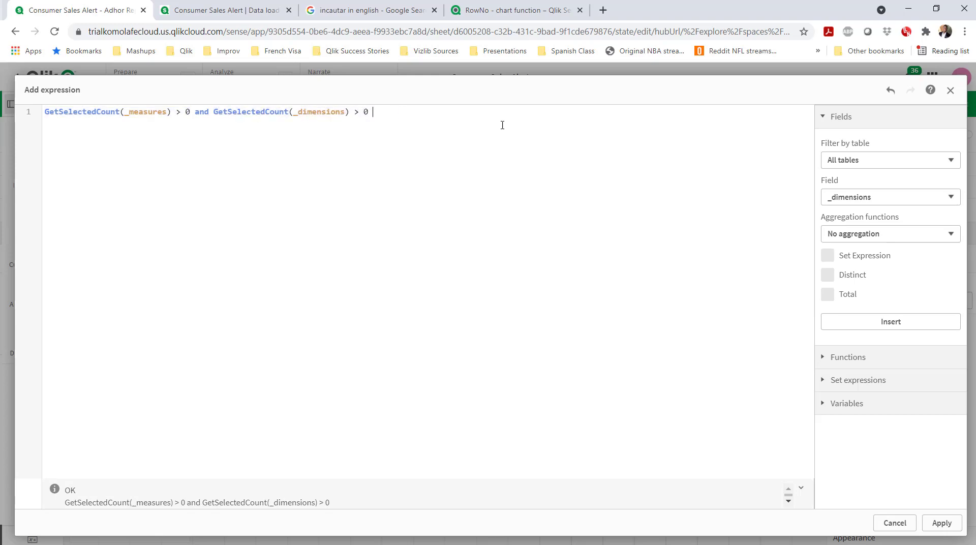
pyautogui.click(939, 524)
# - Set the table's displayed message to ='To populate report select measures and dimensions on the left' and recheck the calculation condition
pyautogui.click(877, 336)
pyautogui.click(959, 341)
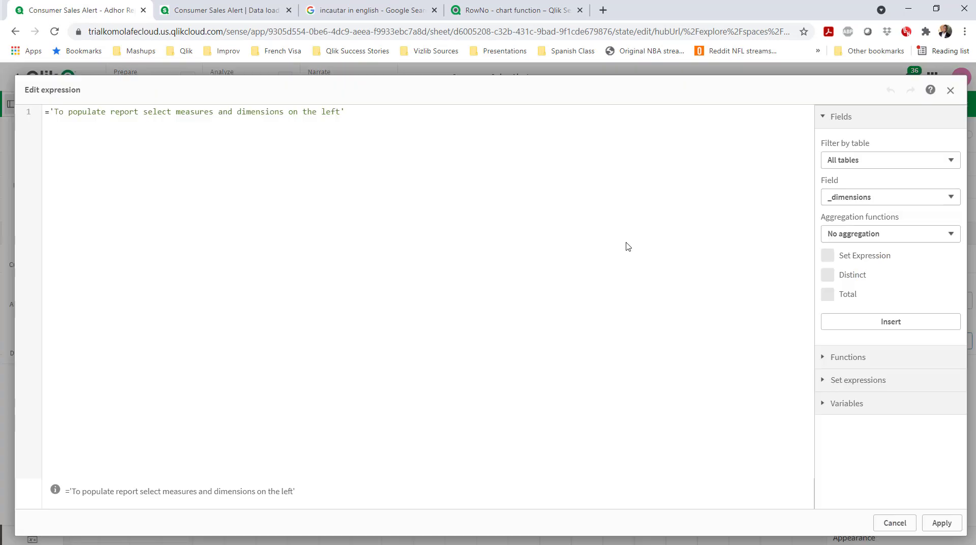
pyautogui.tripleClick(51, 113)
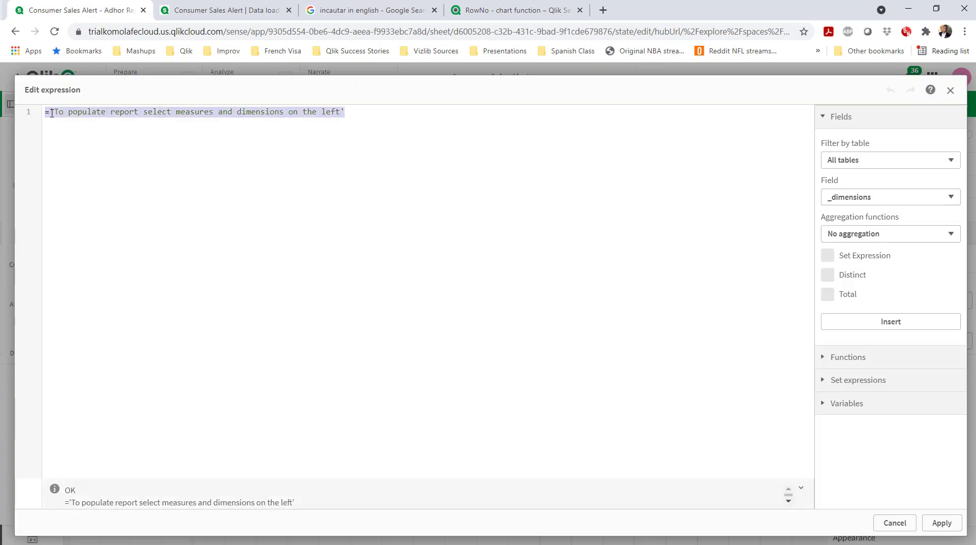
pyautogui.click(946, 527)
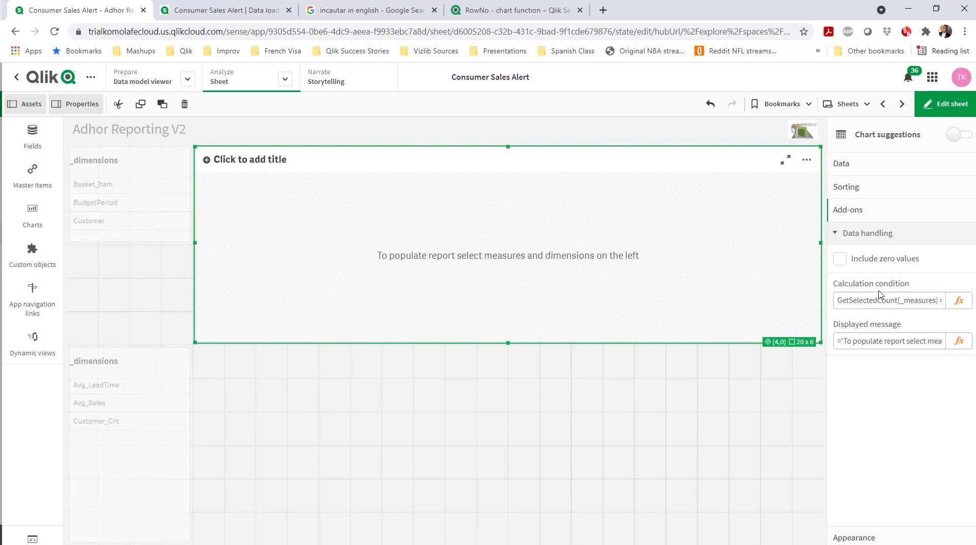
pyautogui.click(959, 300)
pyautogui.click(944, 522)
# - Add the Avg Lead Time master measure as a table column and collapse its settings
pyautogui.click(858, 168)
pyautogui.click(871, 289)
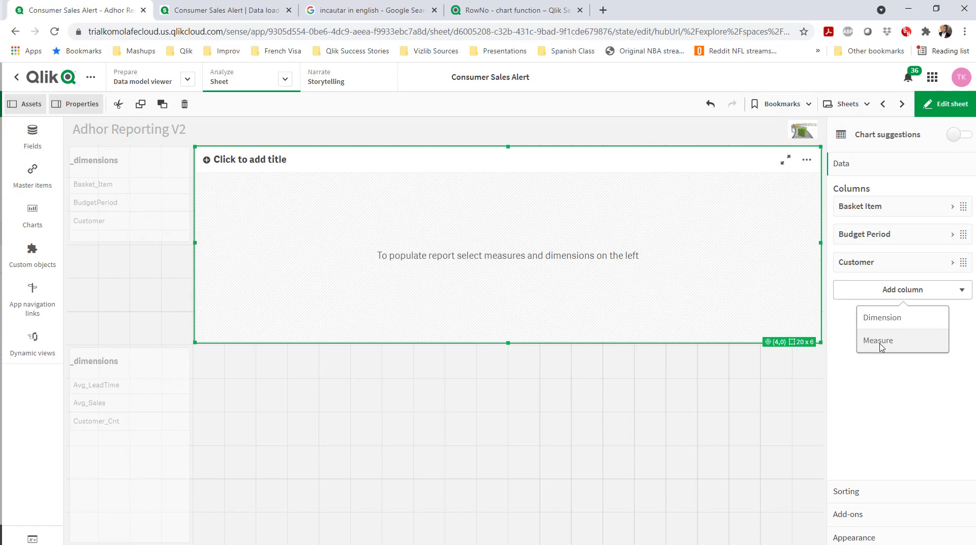
pyautogui.click(879, 341)
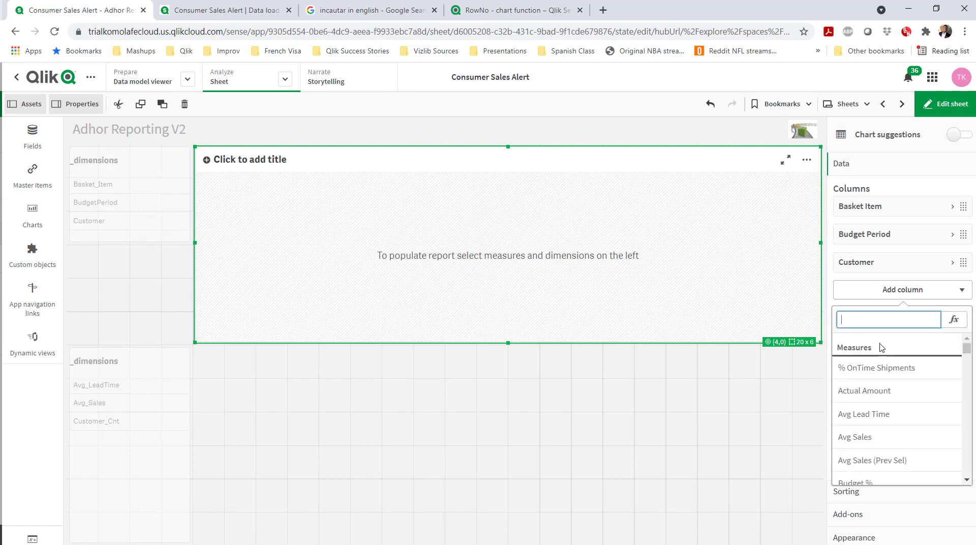
pyautogui.click(882, 415)
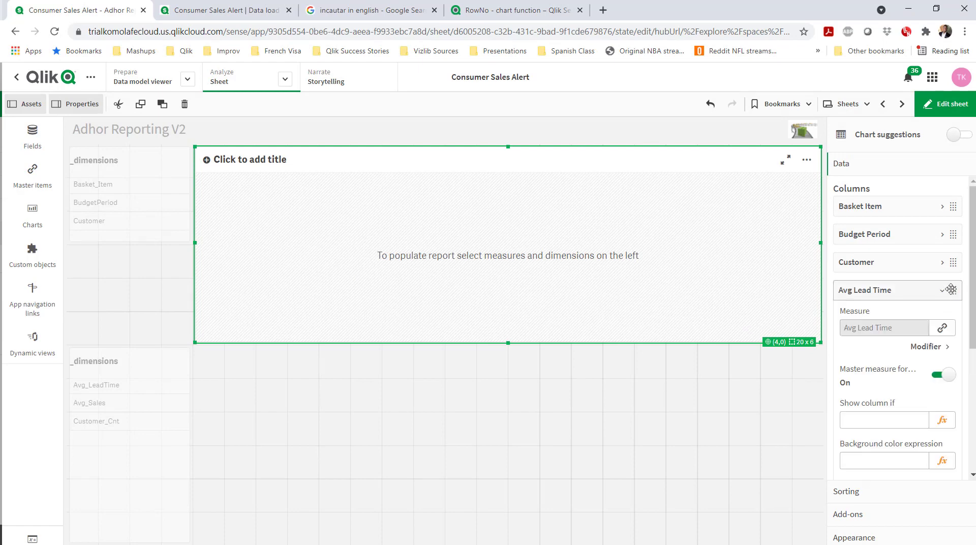
pyautogui.click(950, 290)
# - Add the Avg Sales and Customer Count master measures as further table columns
pyautogui.click(936, 320)
pyautogui.click(900, 367)
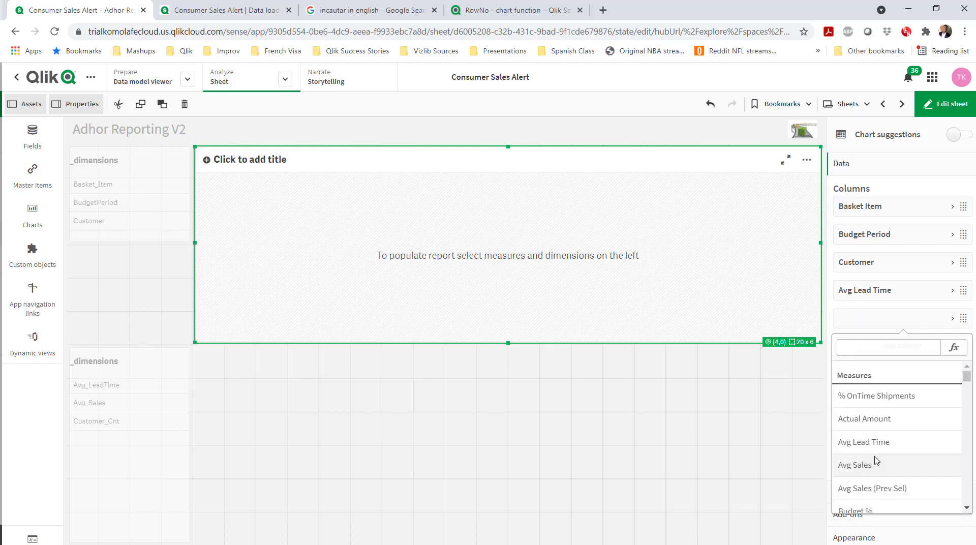
pyautogui.click(876, 464)
pyautogui.click(932, 326)
pyautogui.click(915, 350)
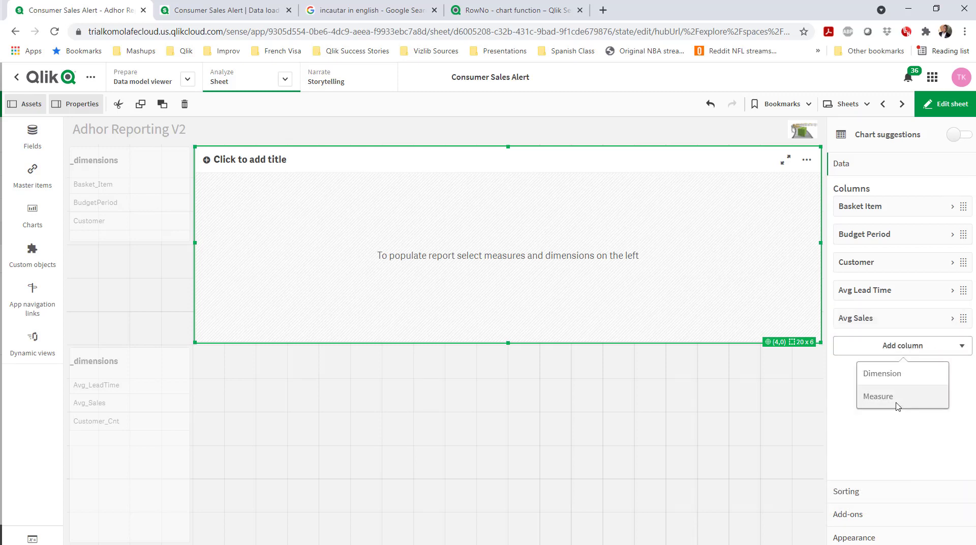
pyautogui.click(890, 397)
pyautogui.write('cust')
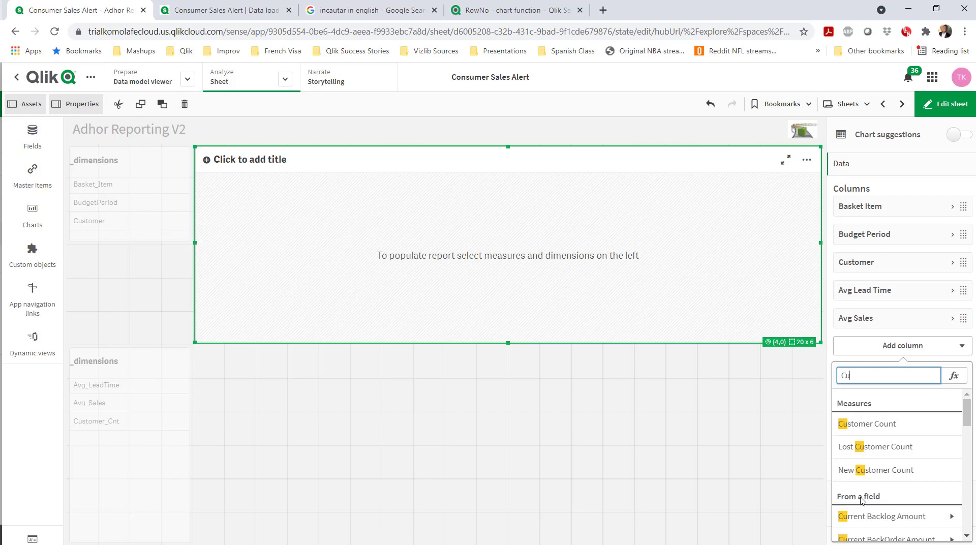
pyautogui.click(875, 424)
# - Copy the show condition expression from the Customer column and leave its editor without changes
pyautogui.click(926, 299)
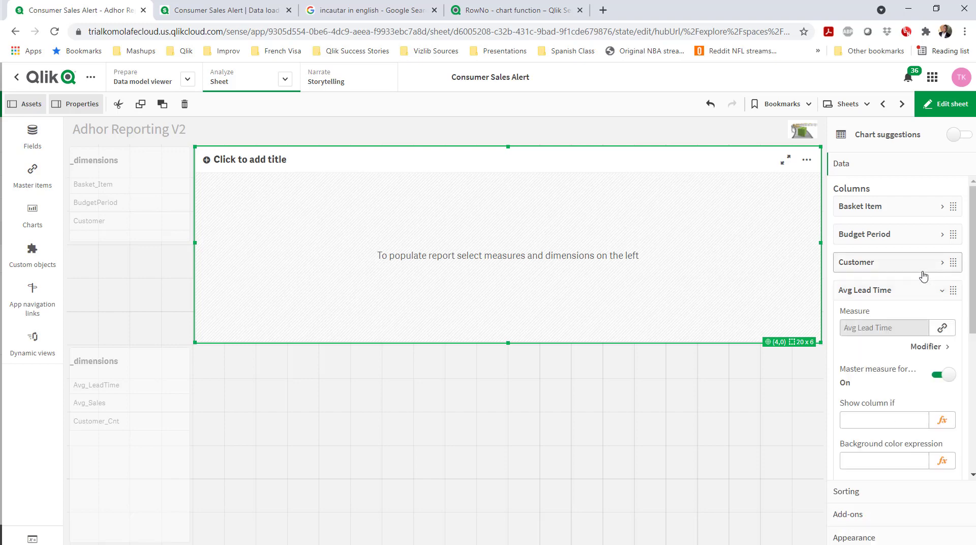
pyautogui.click(941, 262)
pyautogui.click(942, 410)
pyautogui.moveTo(320, 113); pyautogui.dragTo(15, 116)
pyautogui.hotkey('ctrl', 'c')
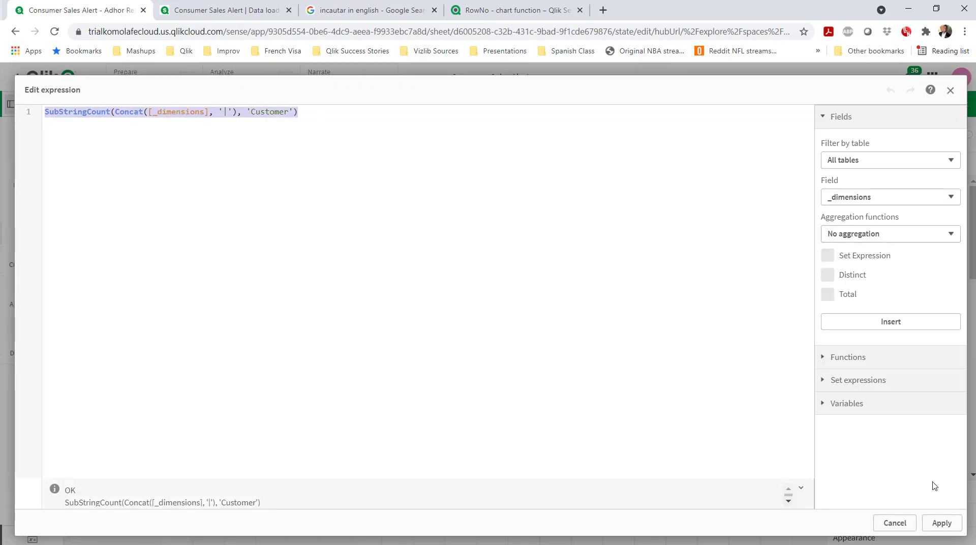
pyautogui.click(895, 523)
# - Set the Avg Lead Time column's show condition to SubStringCount(Concat([_measures], '|'), 'Avg_LeadTime'), taking the name from the load script, and apply it
pyautogui.click(933, 262)
pyautogui.click(942, 420)
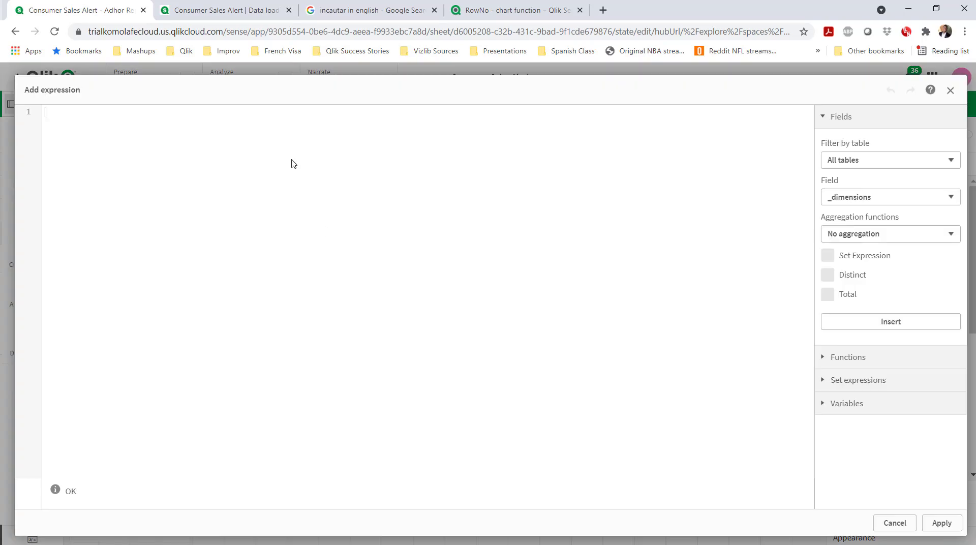
pyautogui.hotkey('ctrl', 'v')
pyautogui.click(159, 114)
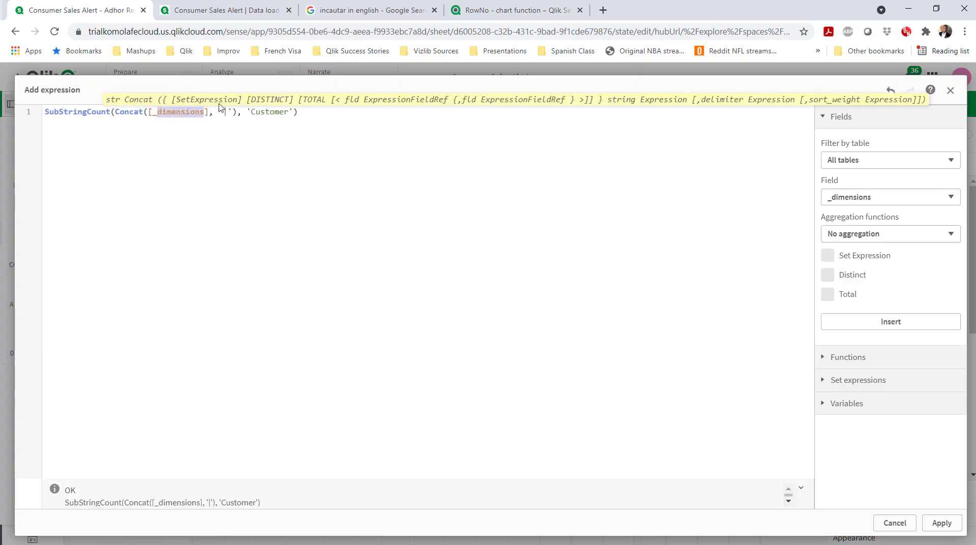
pyautogui.click(224, 10)
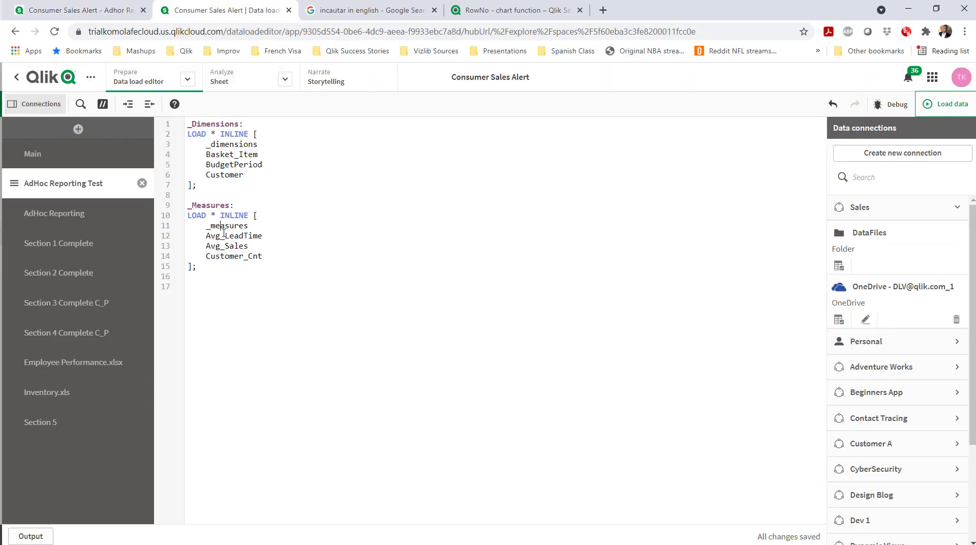
pyautogui.doubleClick(234, 235)
pyautogui.hotkey('ctrl', 'c')
pyautogui.click(77, 11)
pyautogui.doubleClick(259, 112)
pyautogui.hotkey('ctrl', 'v')
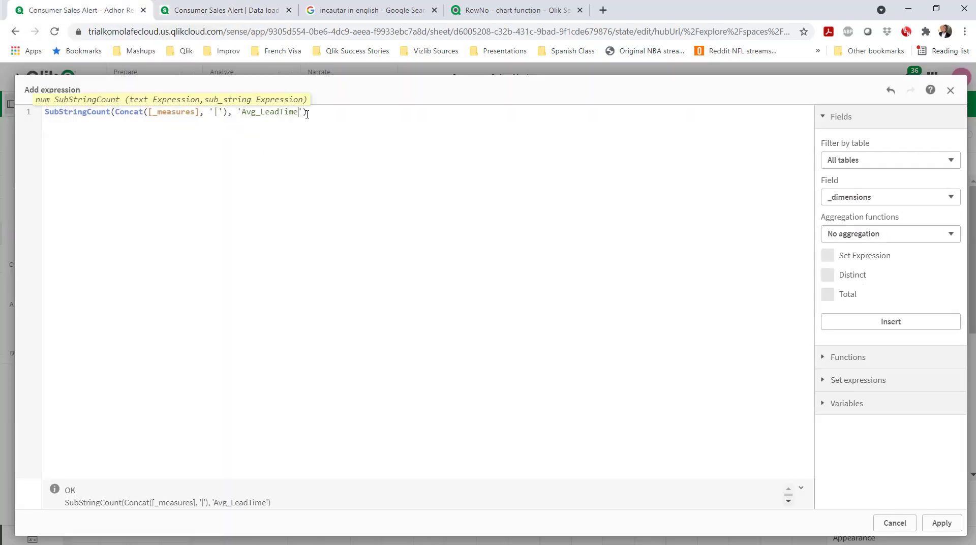
pyautogui.click(954, 526)
pyautogui.click(942, 290)
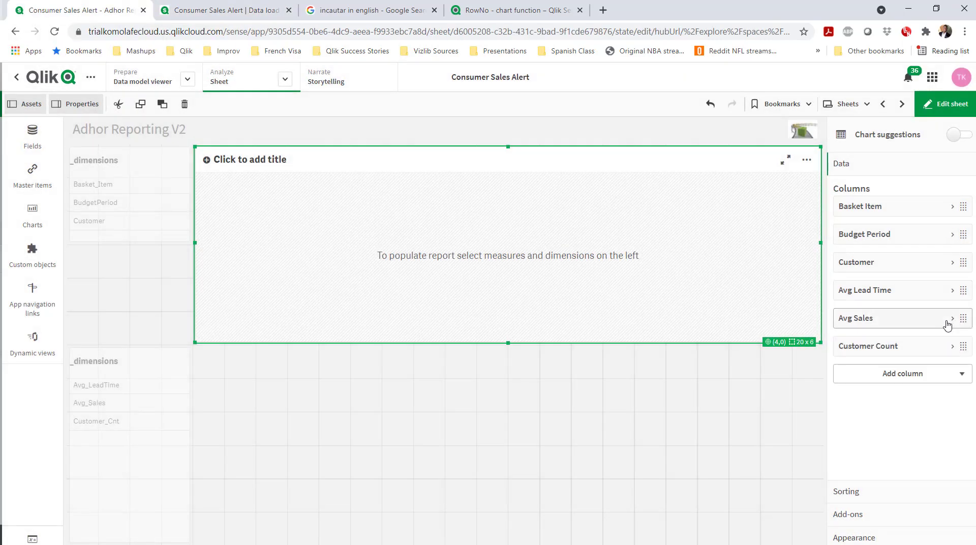
pyautogui.click(943, 319)
pyautogui.click(942, 448)
pyautogui.click(895, 522)
# - Copy the whole show condition expression from the Avg Lead Time column and leave its editor without changes
pyautogui.click(942, 291)
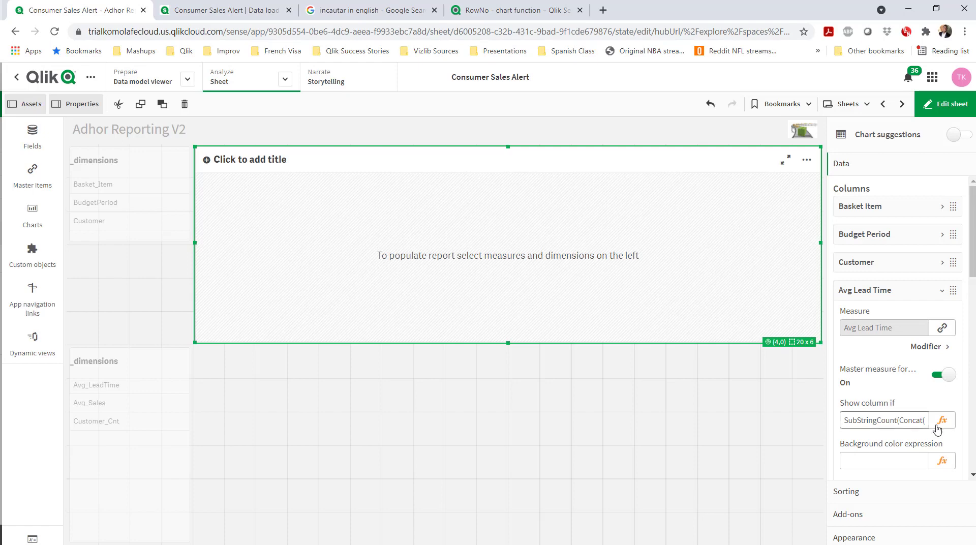
pyautogui.click(942, 420)
pyautogui.hotkey('ctrl', 'a')
pyautogui.hotkey('ctrl', 'c')
pyautogui.click(895, 523)
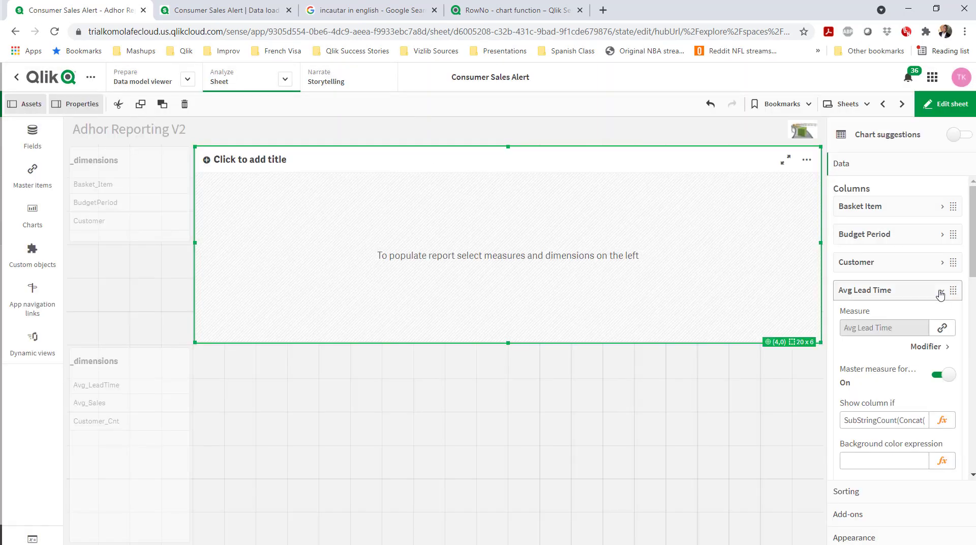
# - Paste the copied SubStringCount expression as the Avg Sales column's show condition, apply it, and collapse the column settings
pyautogui.click(942, 319)
pyautogui.click(942, 448)
pyautogui.hotkey('ctrl', 'v')
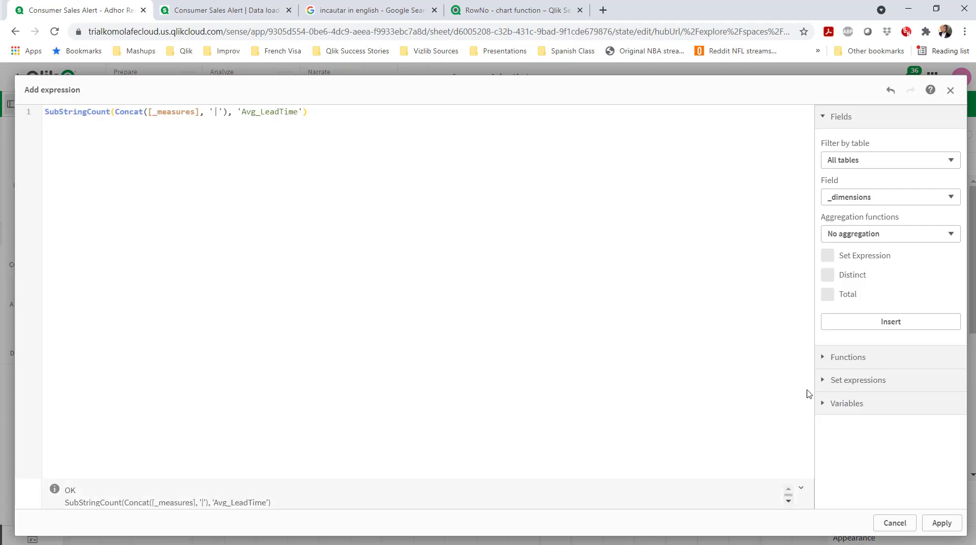
pyautogui.click(943, 523)
pyautogui.click(943, 319)
# - Paste the SubStringCount expression as the Customer Count column's show condition, replace 'Avg_LeadTime' with that measure's load script name, and apply it
pyautogui.click(942, 348)
pyautogui.click(942, 477)
pyautogui.hotkey('ctrl', 'v')
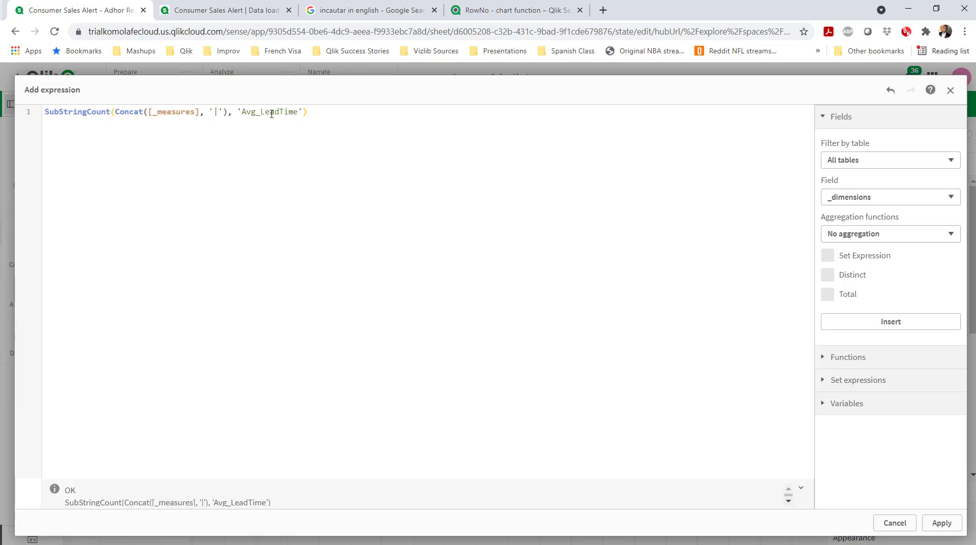
pyautogui.doubleClick(268, 112)
pyautogui.click(229, 10)
pyautogui.click(75, 11)
pyautogui.hotkey('ctrl', 'v')
pyautogui.click(942, 522)
pyautogui.click(936, 348)
# - Replace 'Avg_LeadTime' with Avg_Sales, copied from the load script, in the Avg Sales column's show condition and apply it
pyautogui.click(940, 320)
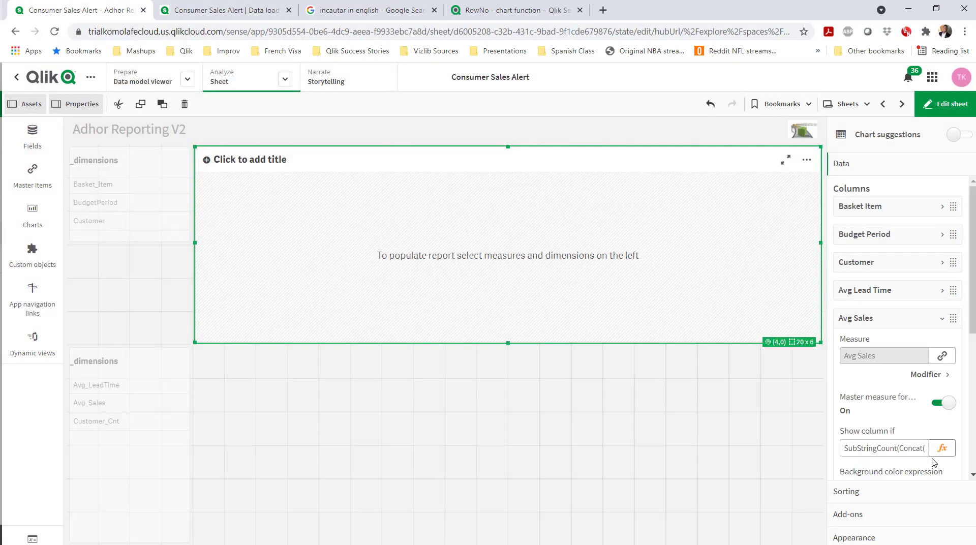
pyautogui.click(942, 447)
pyautogui.click(229, 10)
pyautogui.doubleClick(236, 247)
pyautogui.hotkey('ctrl', 'c')
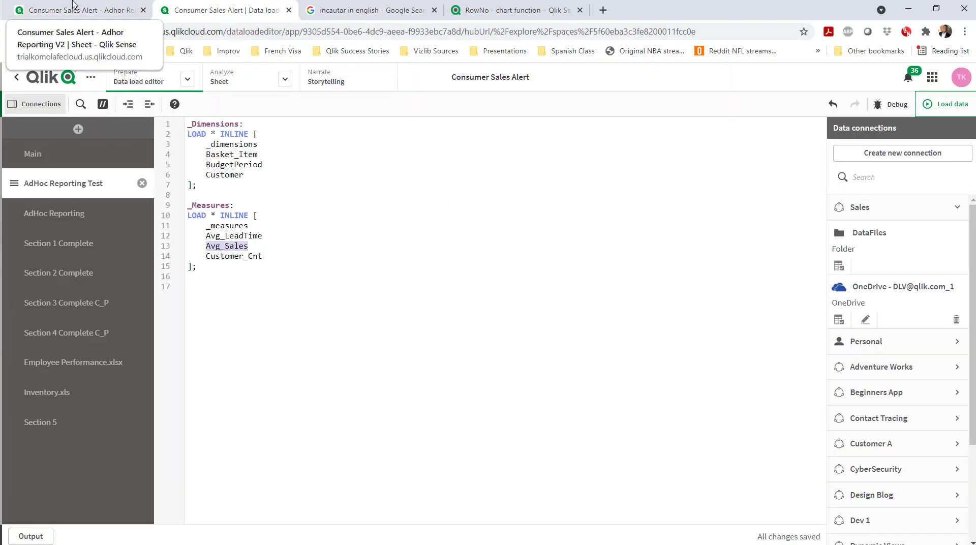
pyautogui.click(75, 10)
pyautogui.doubleClick(268, 112)
pyautogui.hotkey('ctrl', 'v')
pyautogui.click(942, 523)
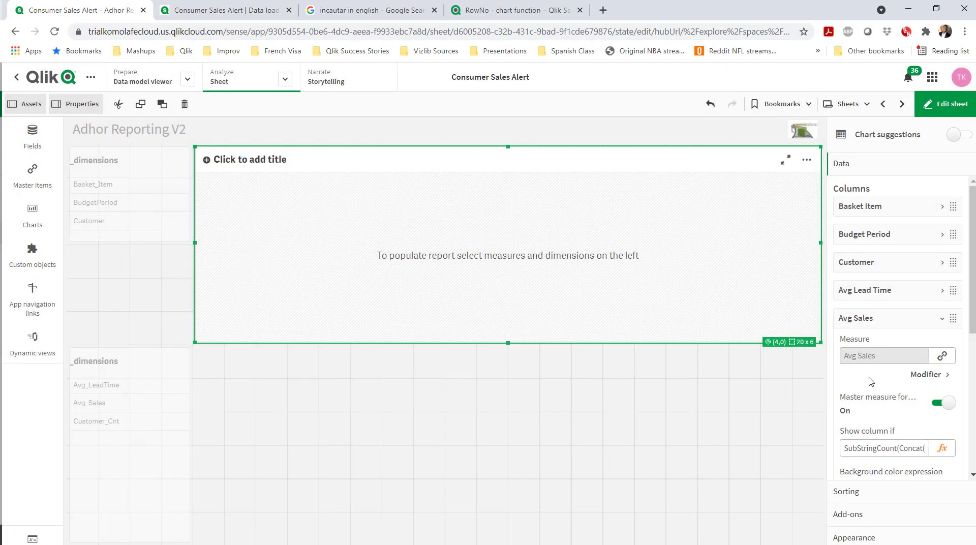
pyautogui.click(935, 321)
# - Finish editing the sheet, and select BudgetPeriod in the dimensions filter pane and Avg_Sales in the measures filter pane
pyautogui.click(945, 104)
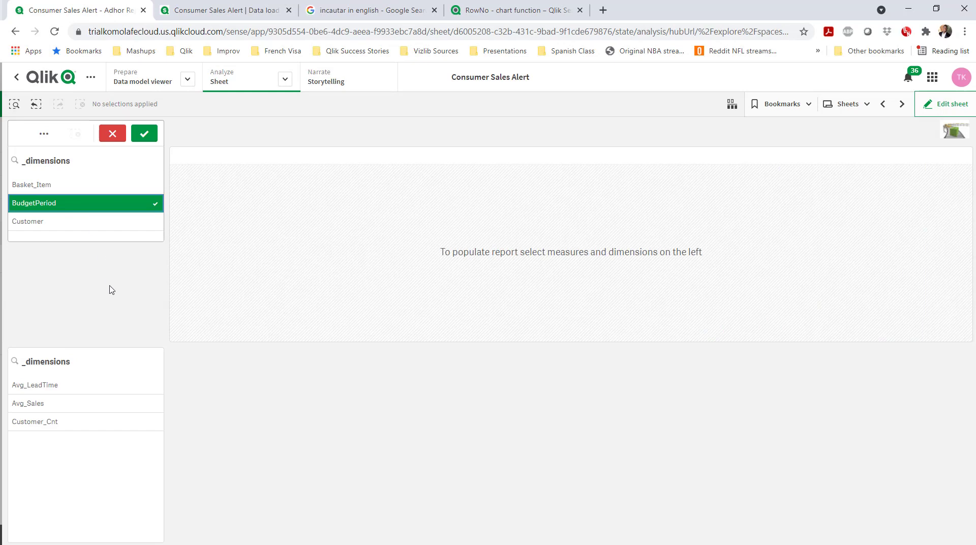
pyautogui.click(92, 203)
pyautogui.click(79, 404)
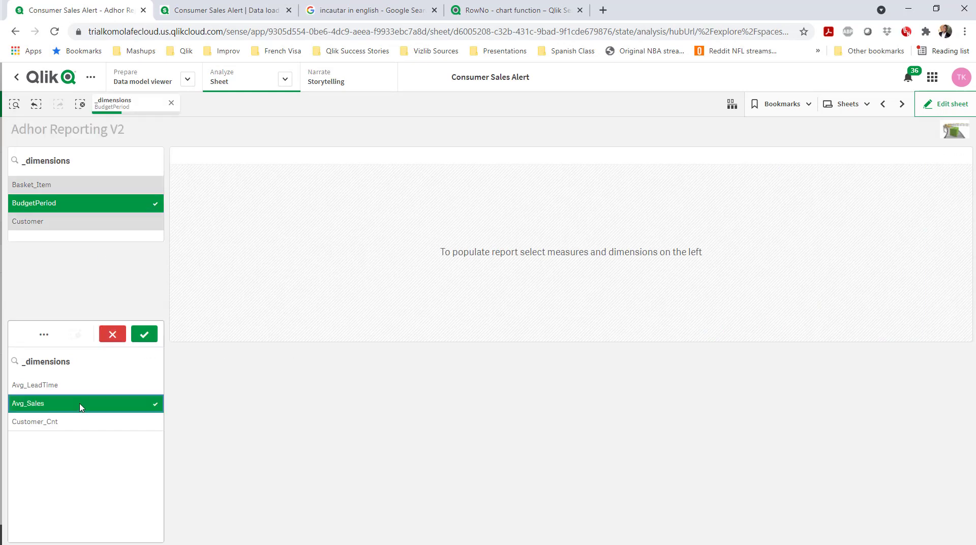
# - Add Avg_LeadTime and Customer_Cnt to the measures selection, reduce the selected measures again, and clear all selections
pyautogui.click(35, 385)
pyautogui.click(34, 422)
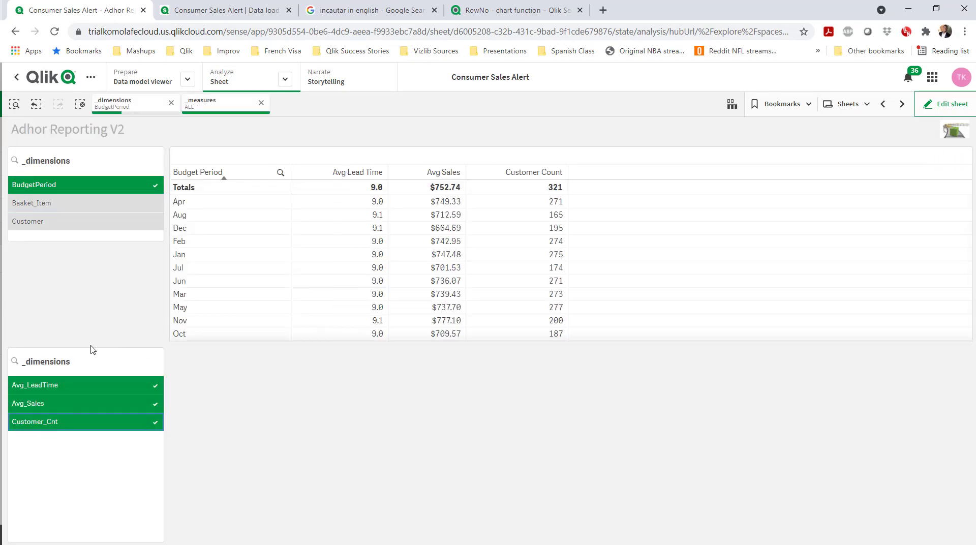
pyautogui.hotkey('ctrl', 'shift', 'd')
pyautogui.click(51, 404)
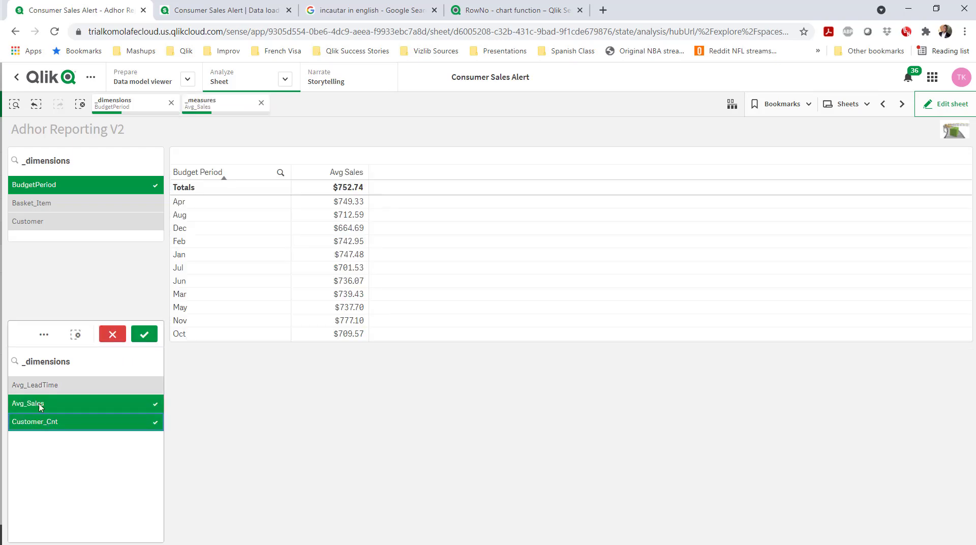
pyautogui.click(34, 421)
pyautogui.click(80, 104)
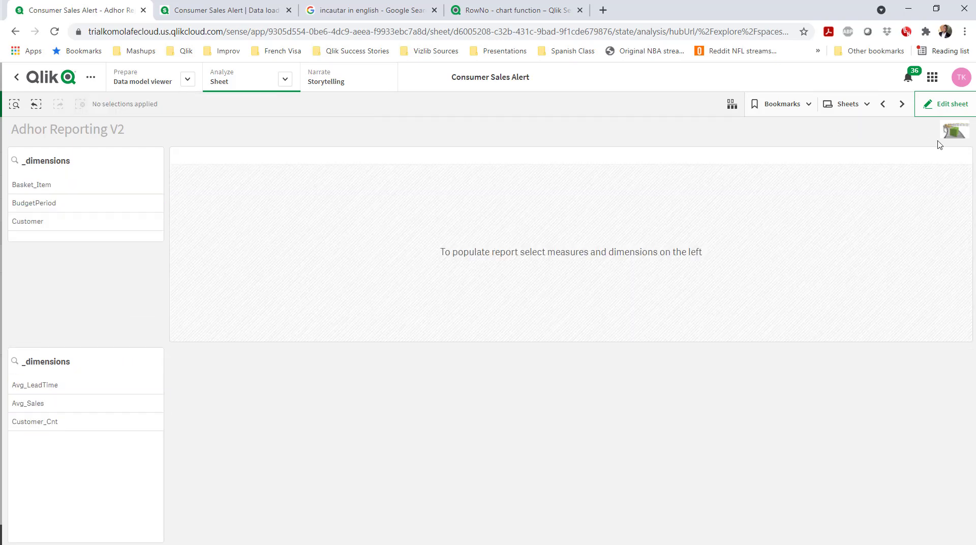
# - Edit the sheet and style the report table with header font size 16 and a golden yellow header font color
pyautogui.click(945, 104)
pyautogui.click(478, 214)
pyautogui.click(877, 536)
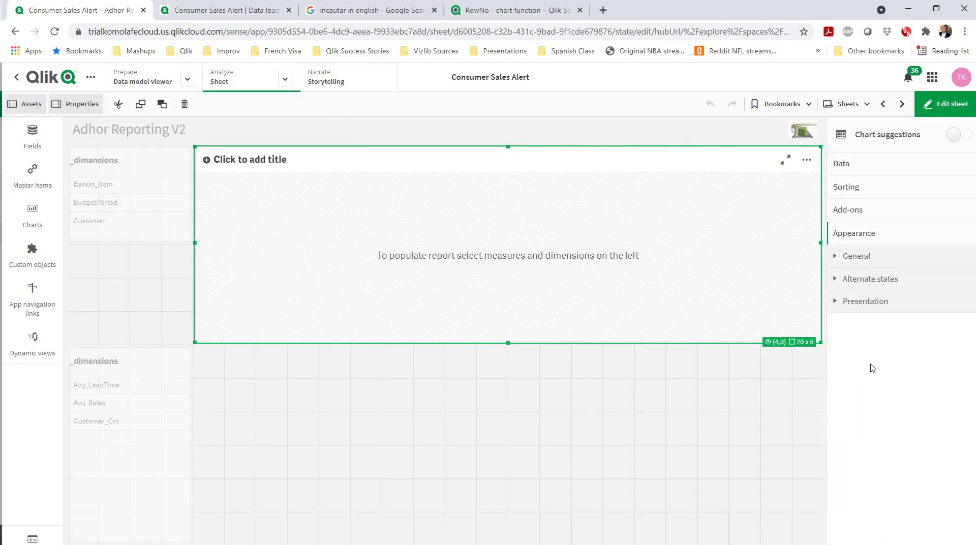
pyautogui.click(845, 302)
pyautogui.click(944, 333)
pyautogui.click(876, 168)
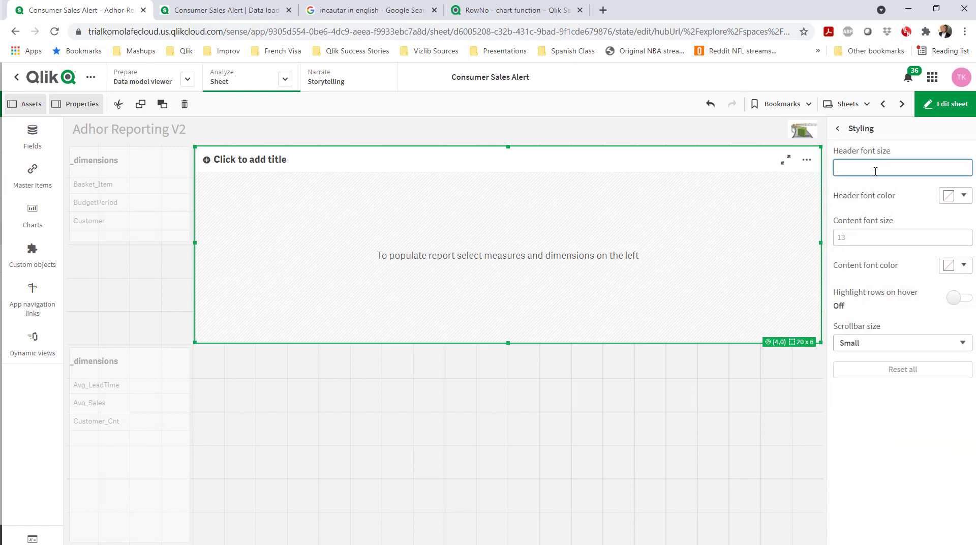
pyautogui.write('16')
pyautogui.click(949, 196)
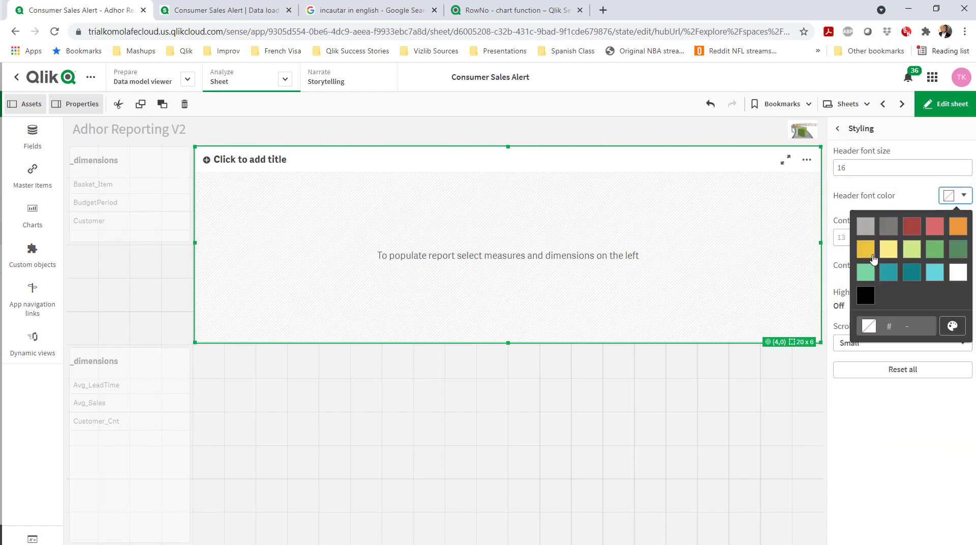
pyautogui.click(873, 259)
# - Turn on row highlighting on hover for the table, choose a row hover color, and deselect the table
pyautogui.click(948, 267)
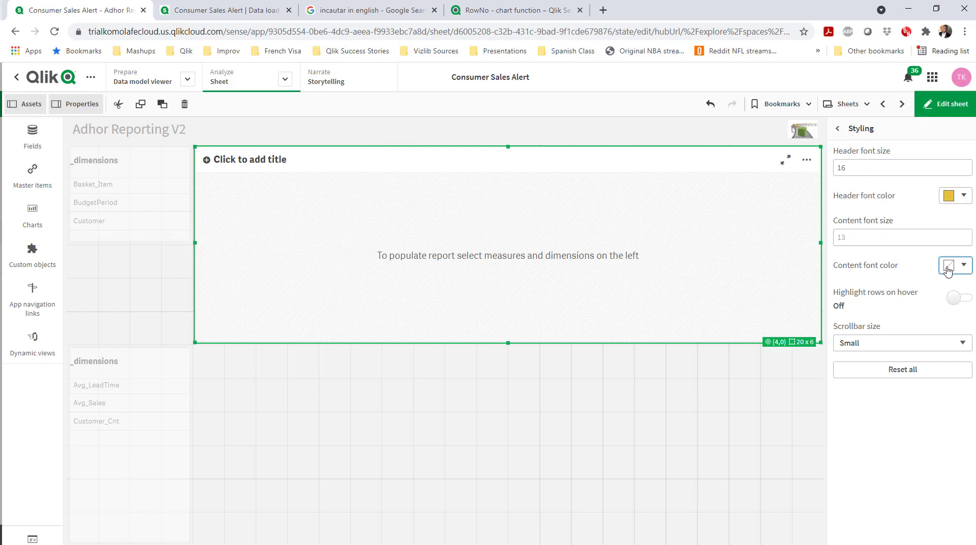
pyautogui.click(958, 299)
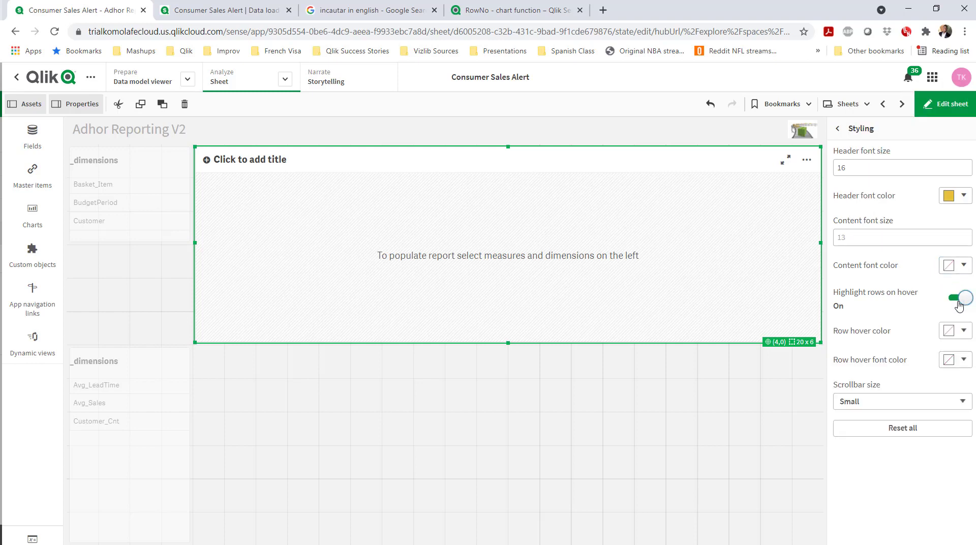
pyautogui.click(961, 334)
pyautogui.click(942, 214)
pyautogui.click(750, 414)
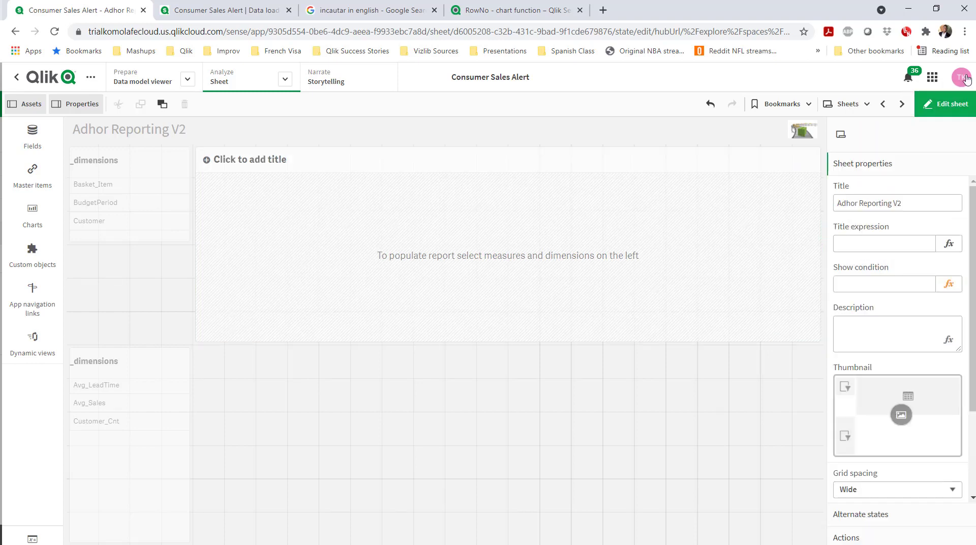
# - Finish editing the sheet, and select BudgetPeriod and Customer as dimensions and Avg_Sales as the measure
pyautogui.click(951, 109)
pyautogui.click(130, 220)
pyautogui.click(97, 202)
pyautogui.click(68, 404)
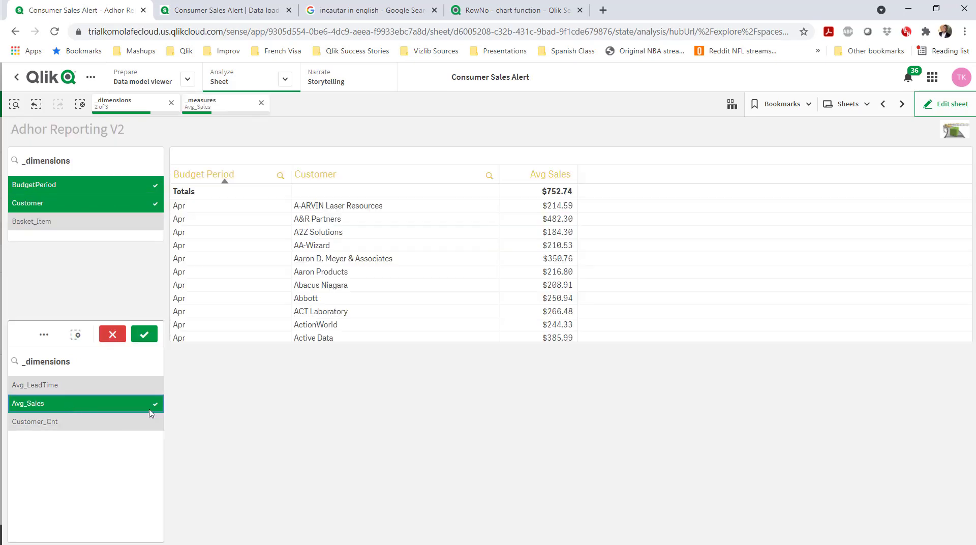